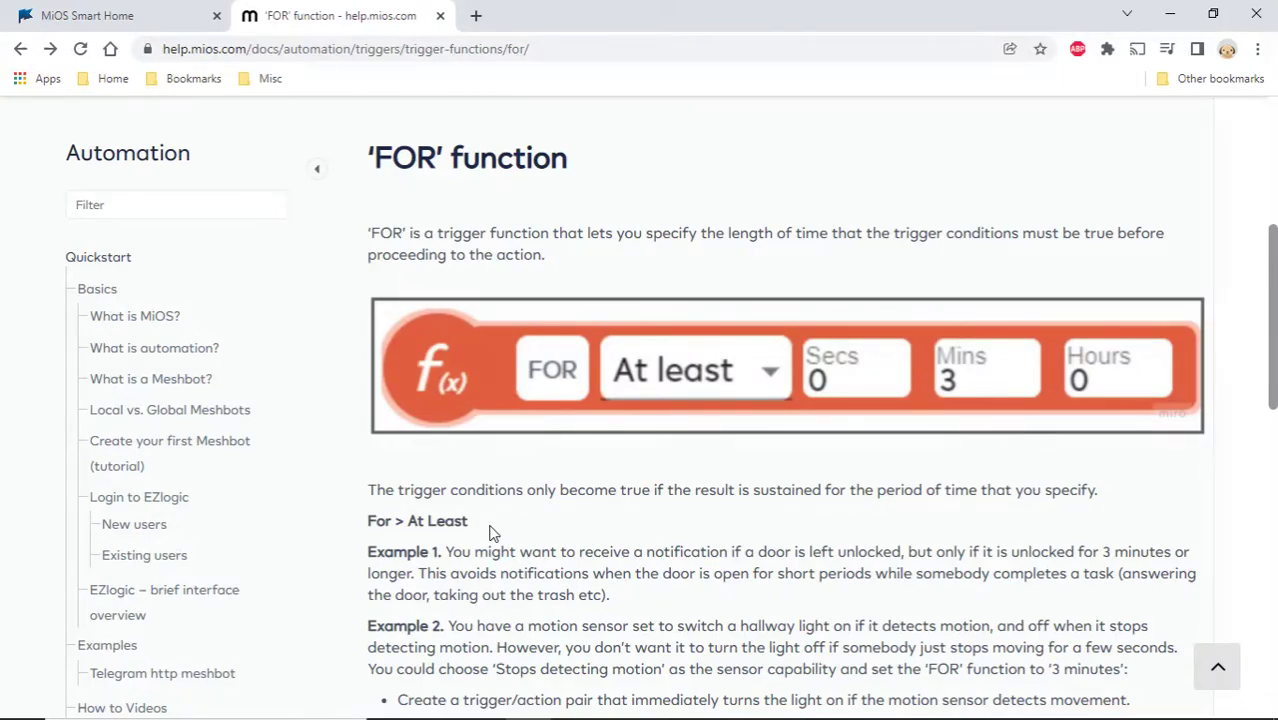
- Read the help article's description of the 'FOR' function and its At Least and Less Than examples
scroll(490, 533, down, 1)
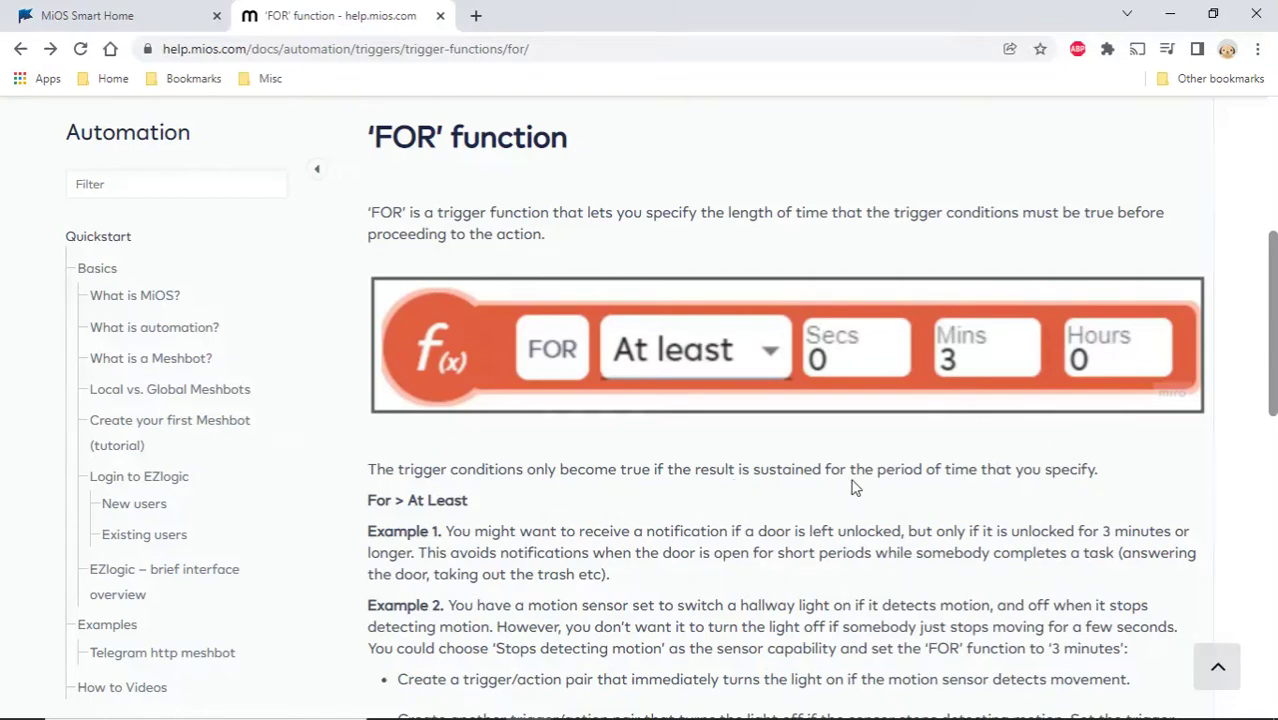
scroll(1010, 487, down, 1)
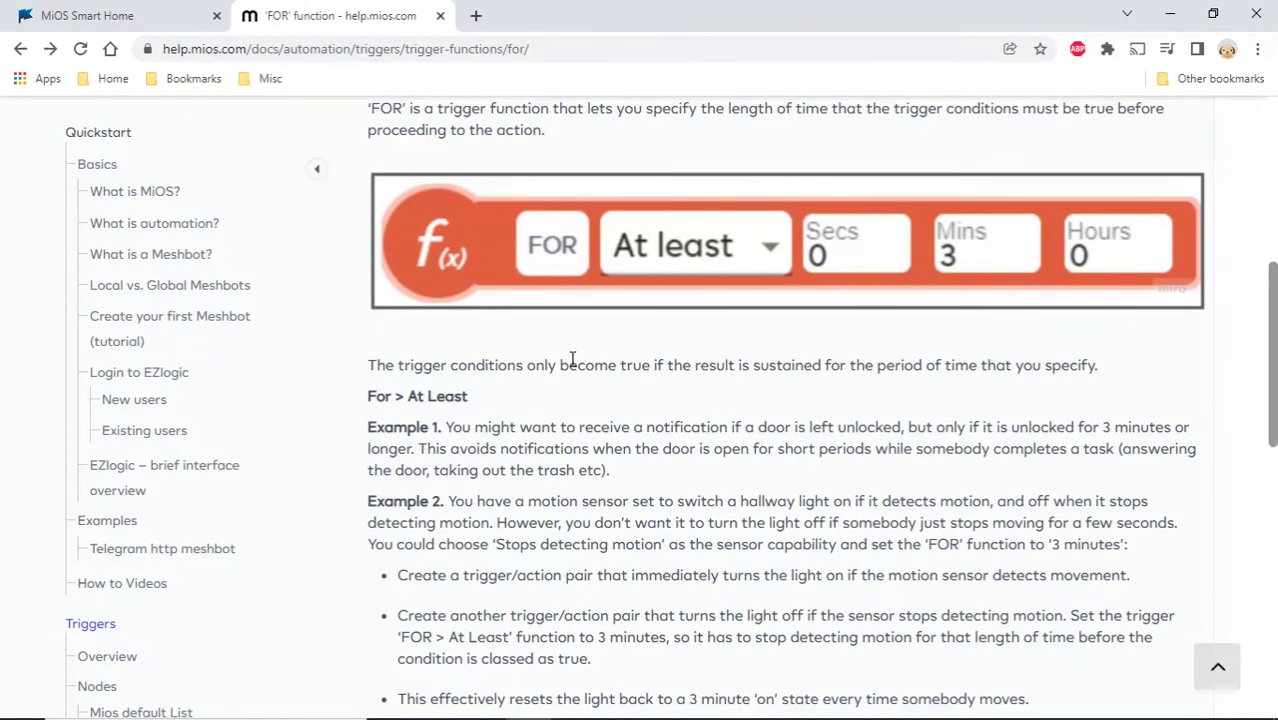
scroll(575, 350, down, 1)
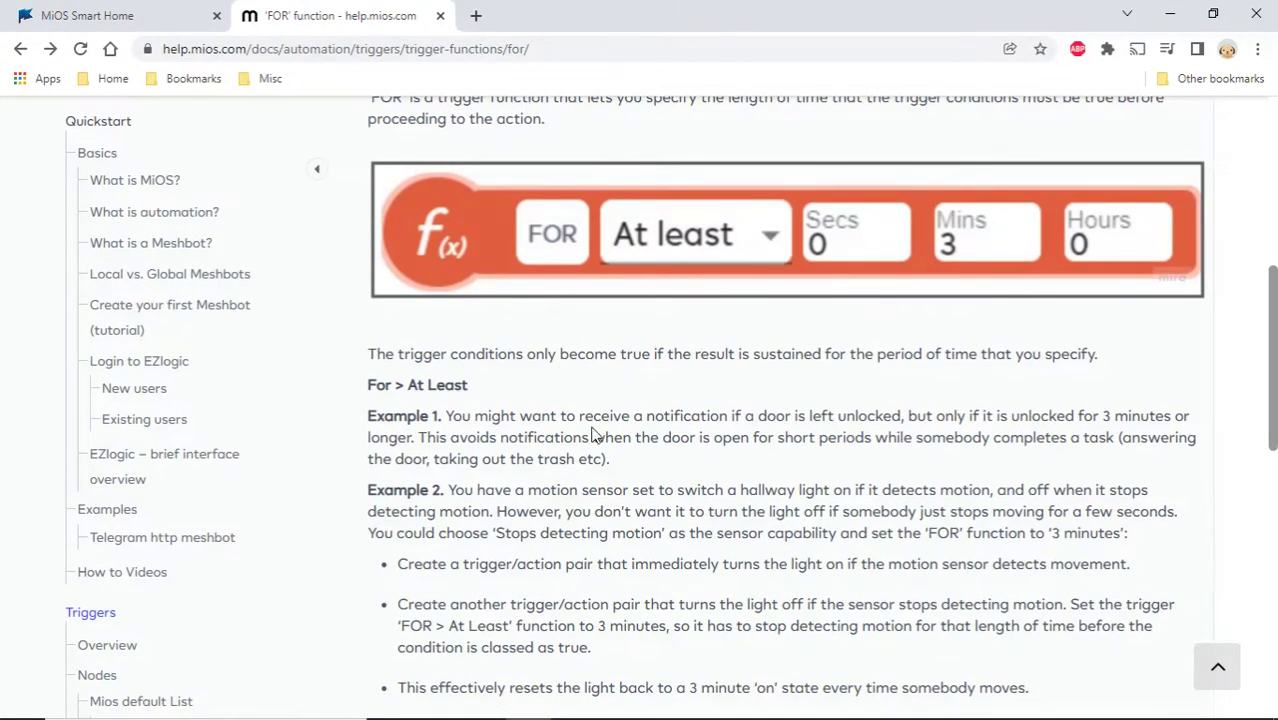
scroll(593, 428, down, 3)
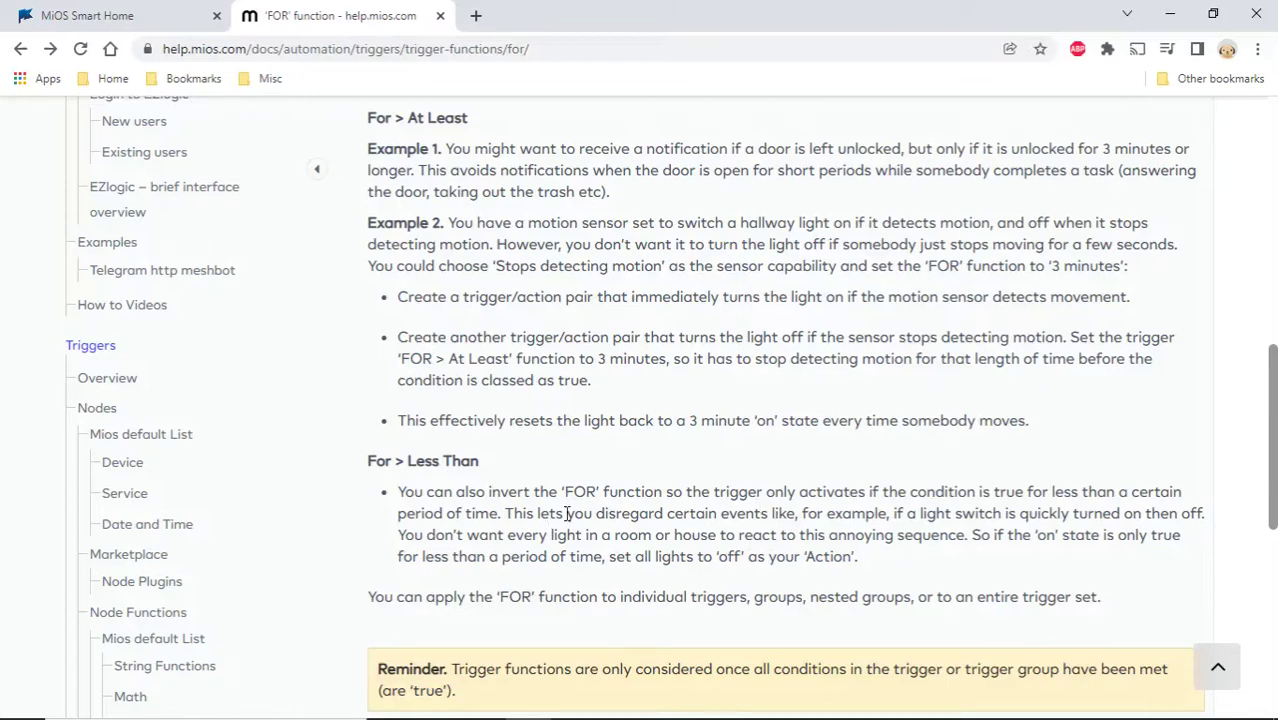
scroll(634, 479, up, 3)
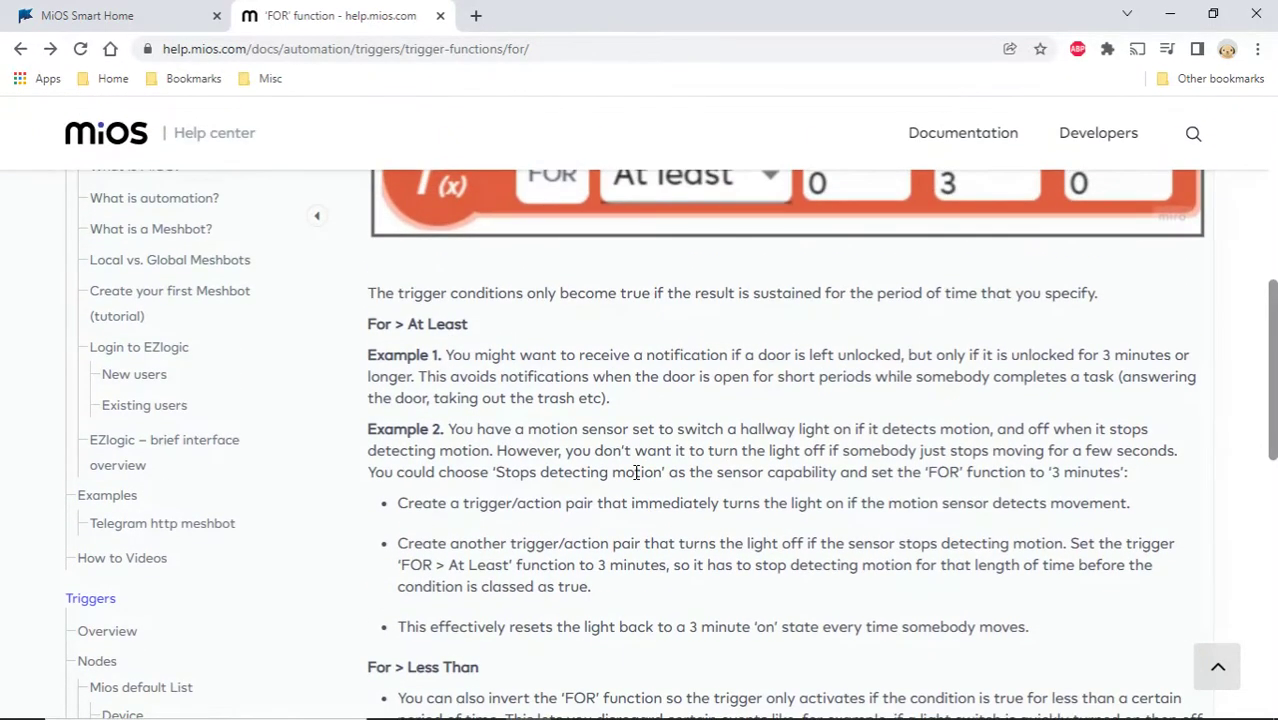
scroll(636, 472, down, 1)
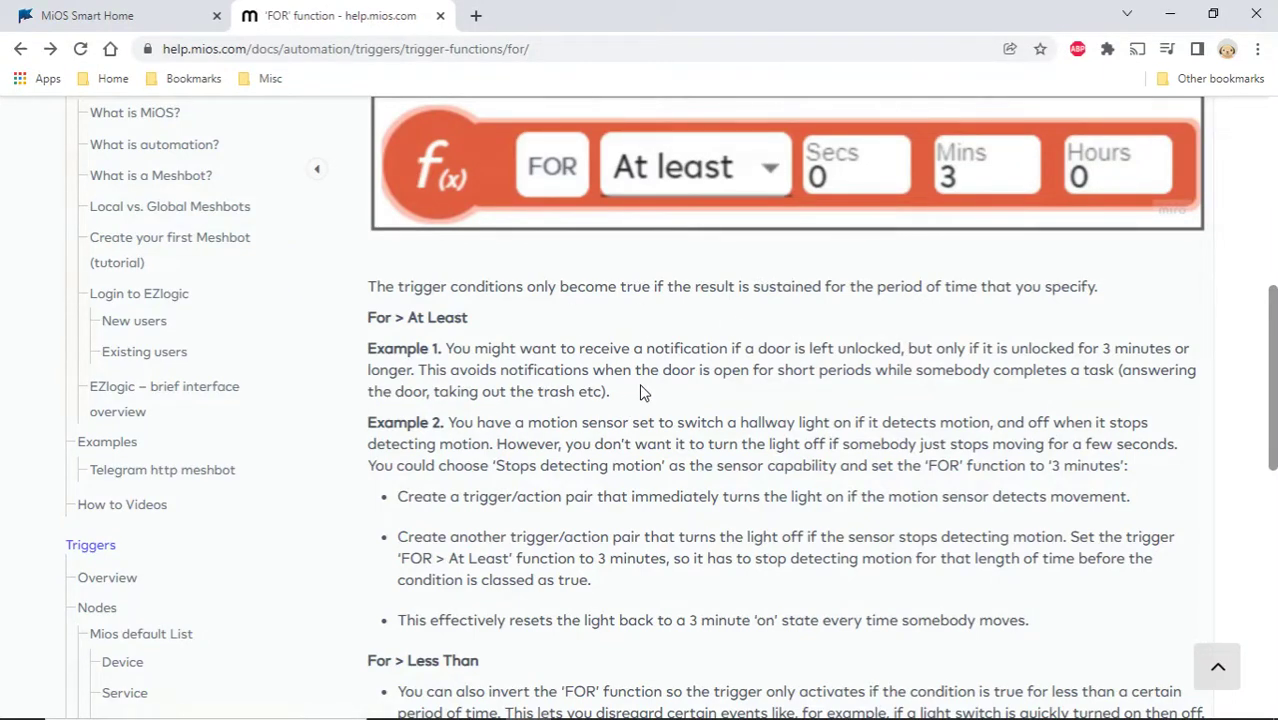
scroll(640, 392, up, 2)
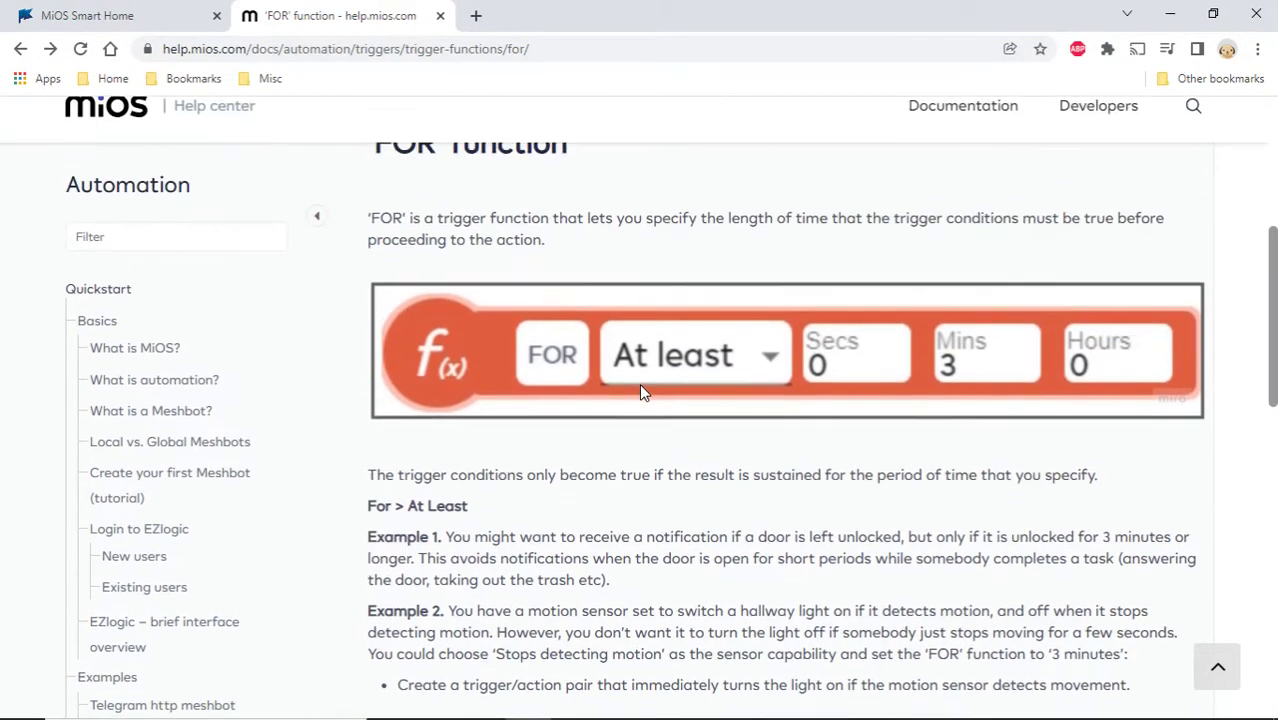
scroll(652, 508, down, 1)
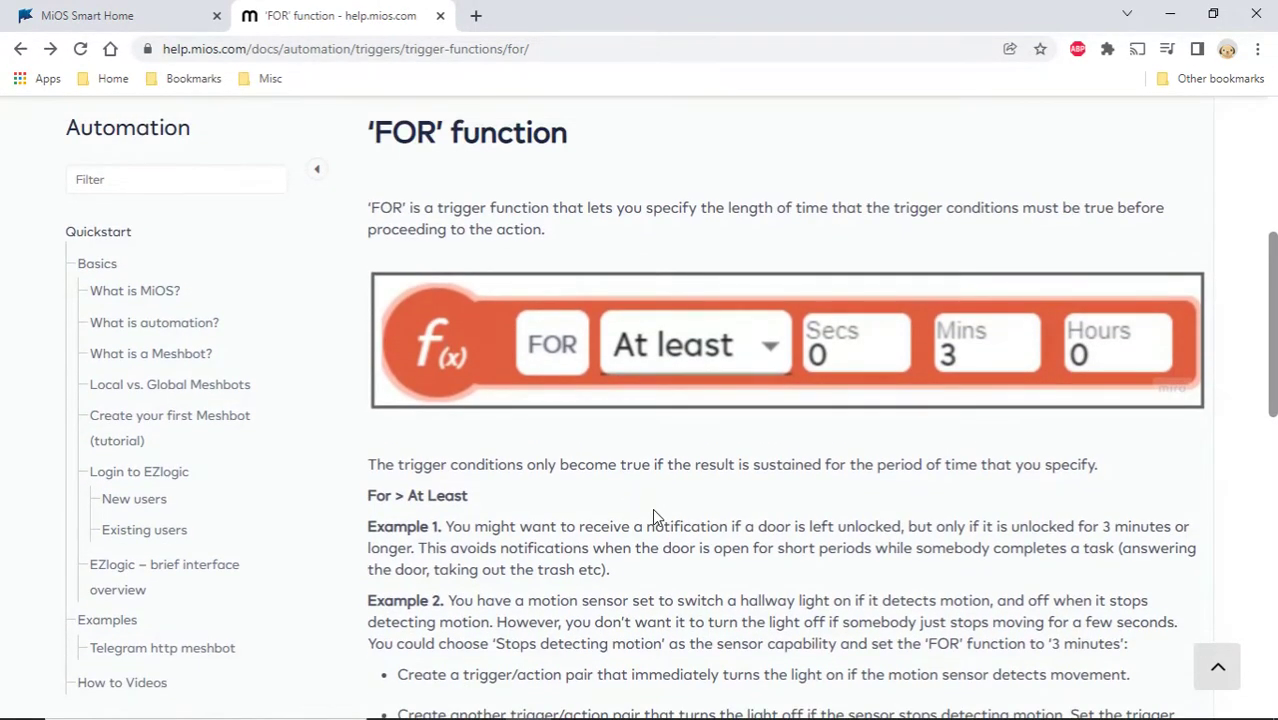
- Switch to the MiOS Smart Home page and create a local automation MeshBot named "Demo - Door Notification"
click(153, 15)
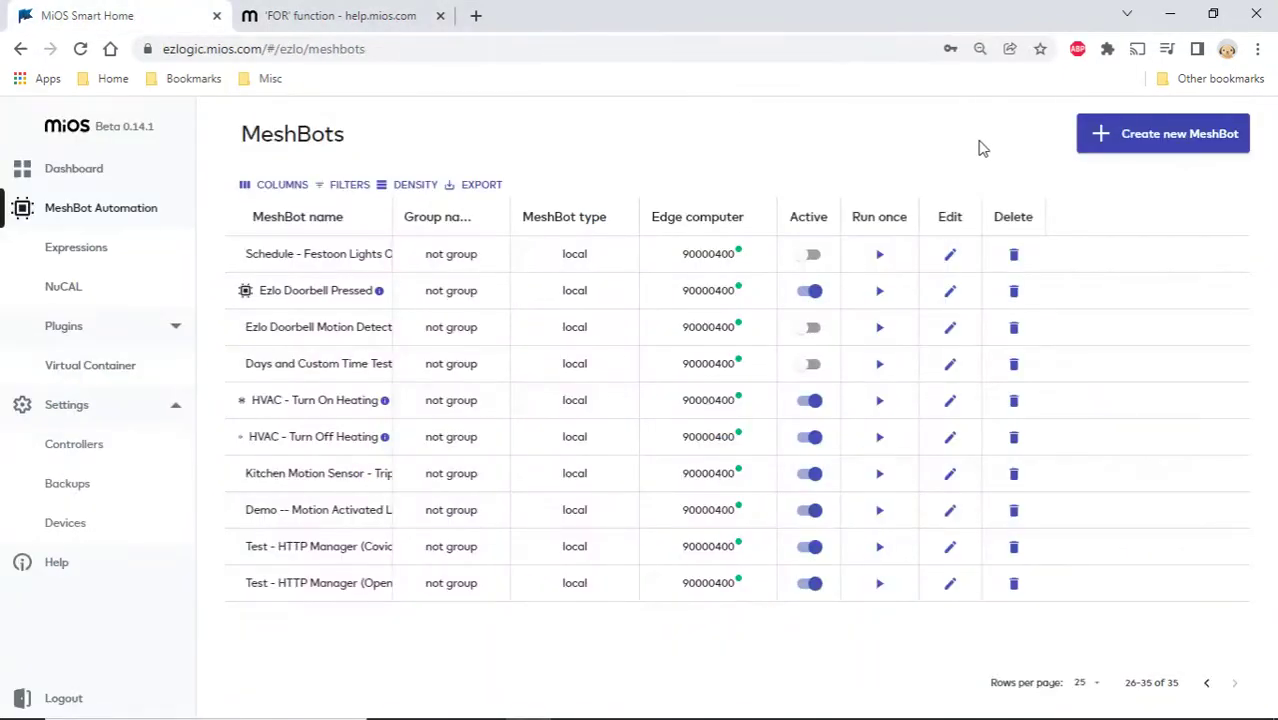
click(1145, 140)
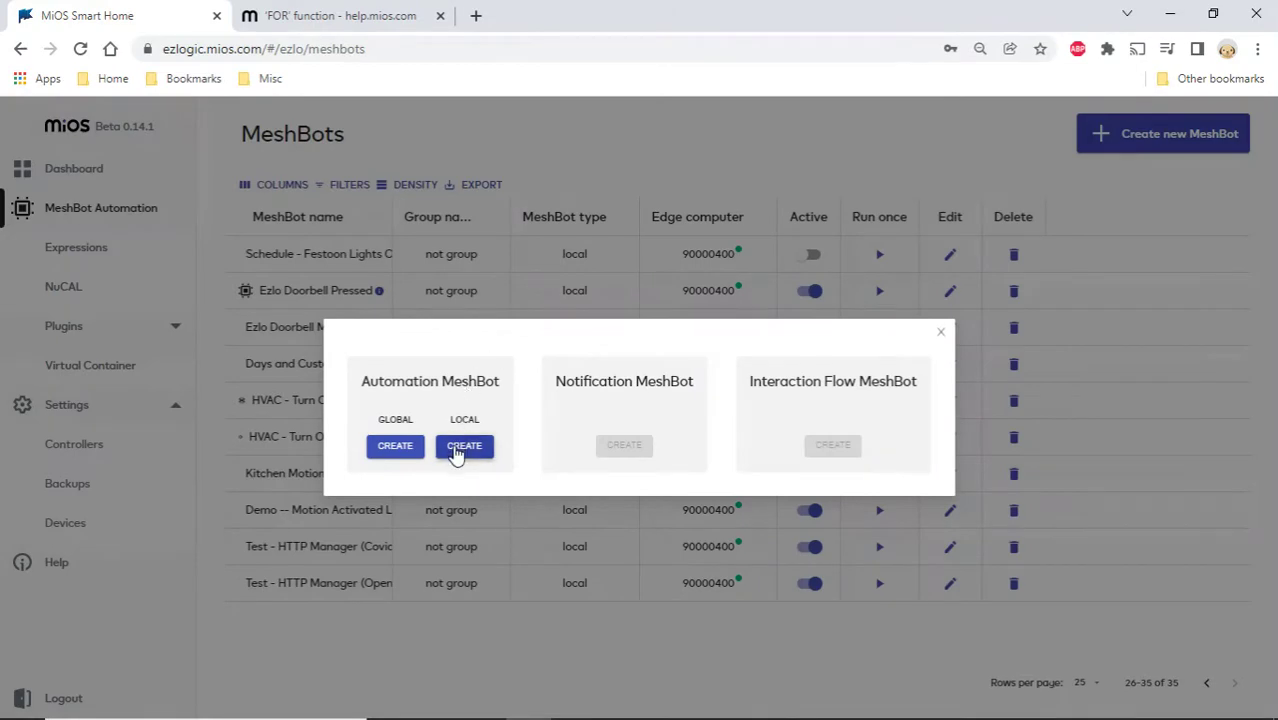
click(463, 446)
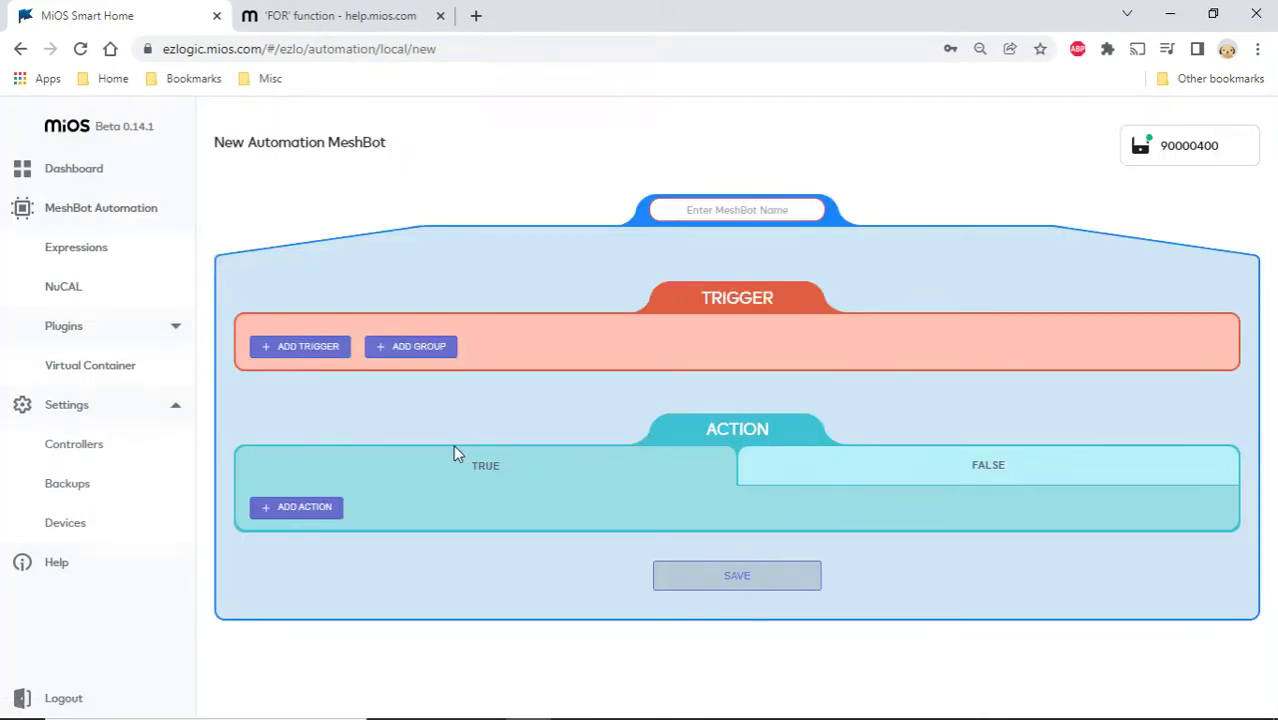
click(773, 211)
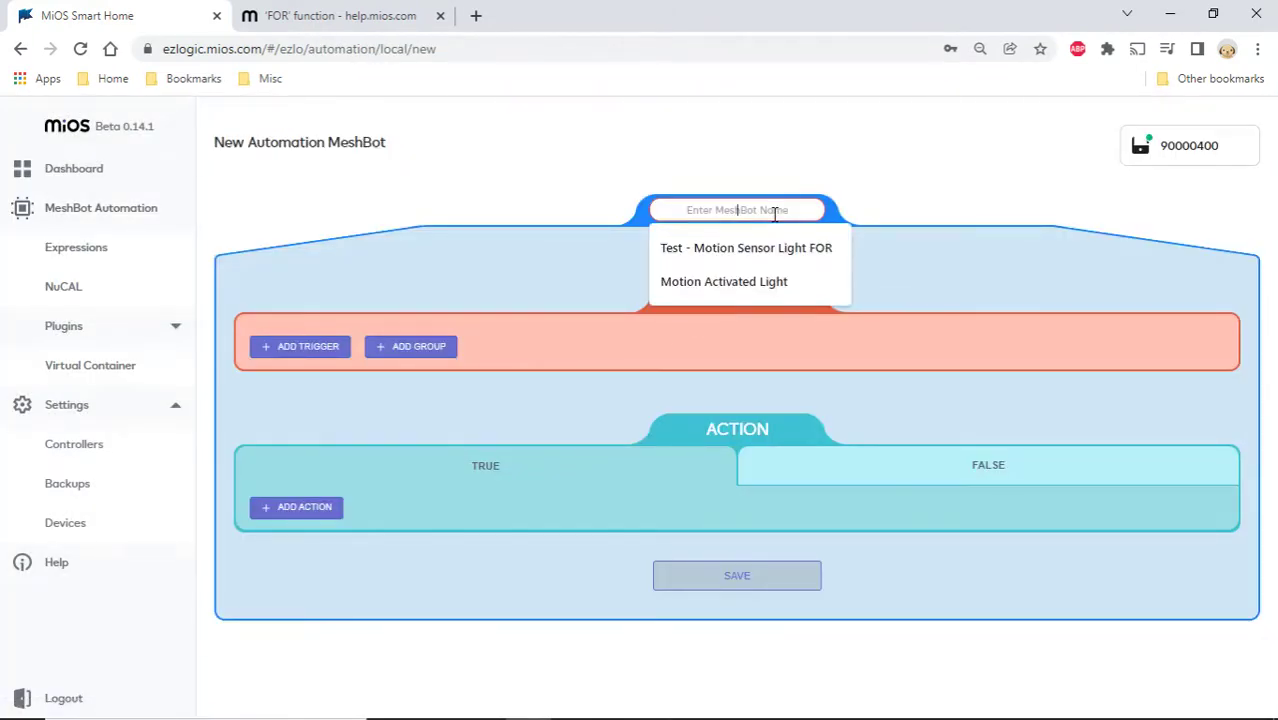
text(D)
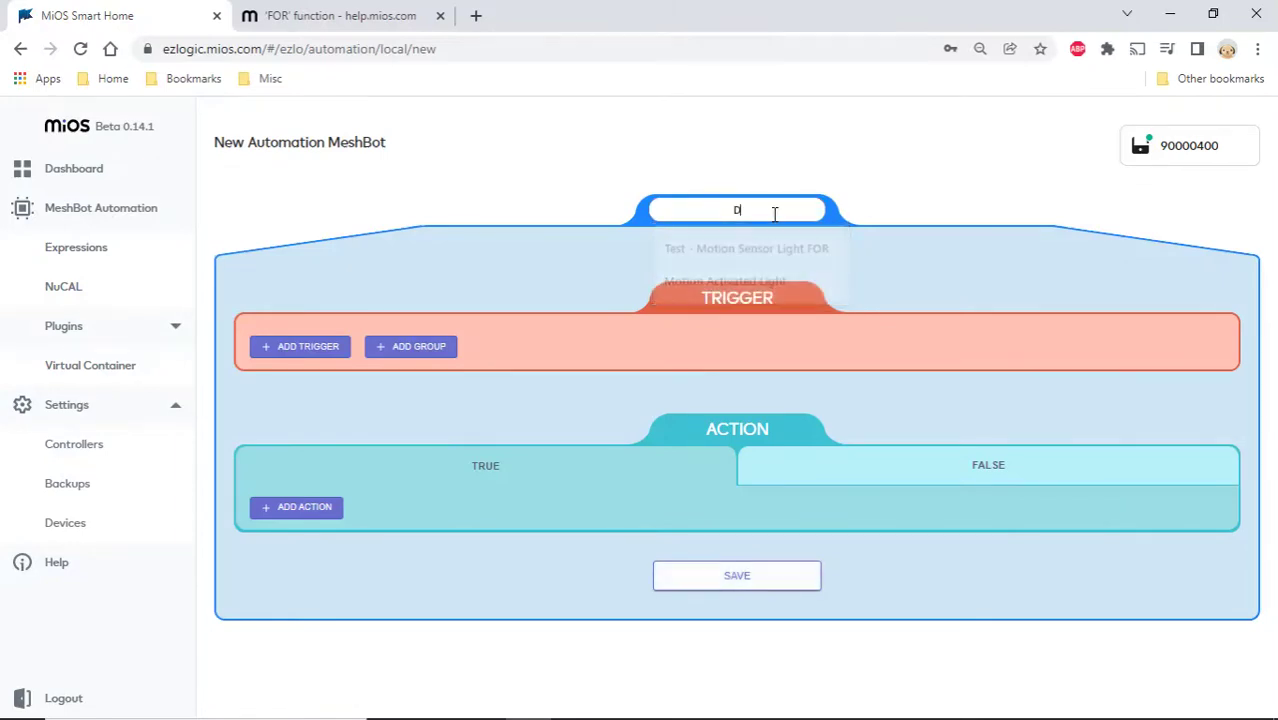
text(emo)
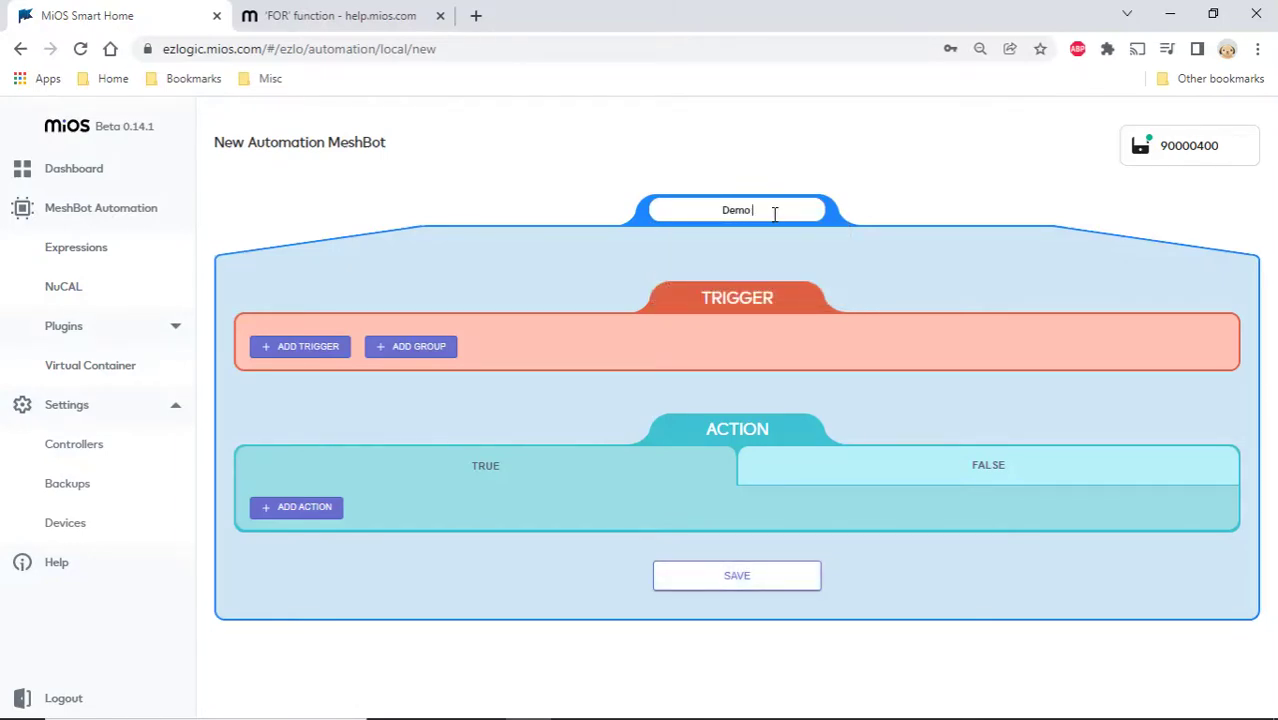
text( - Door Notification)
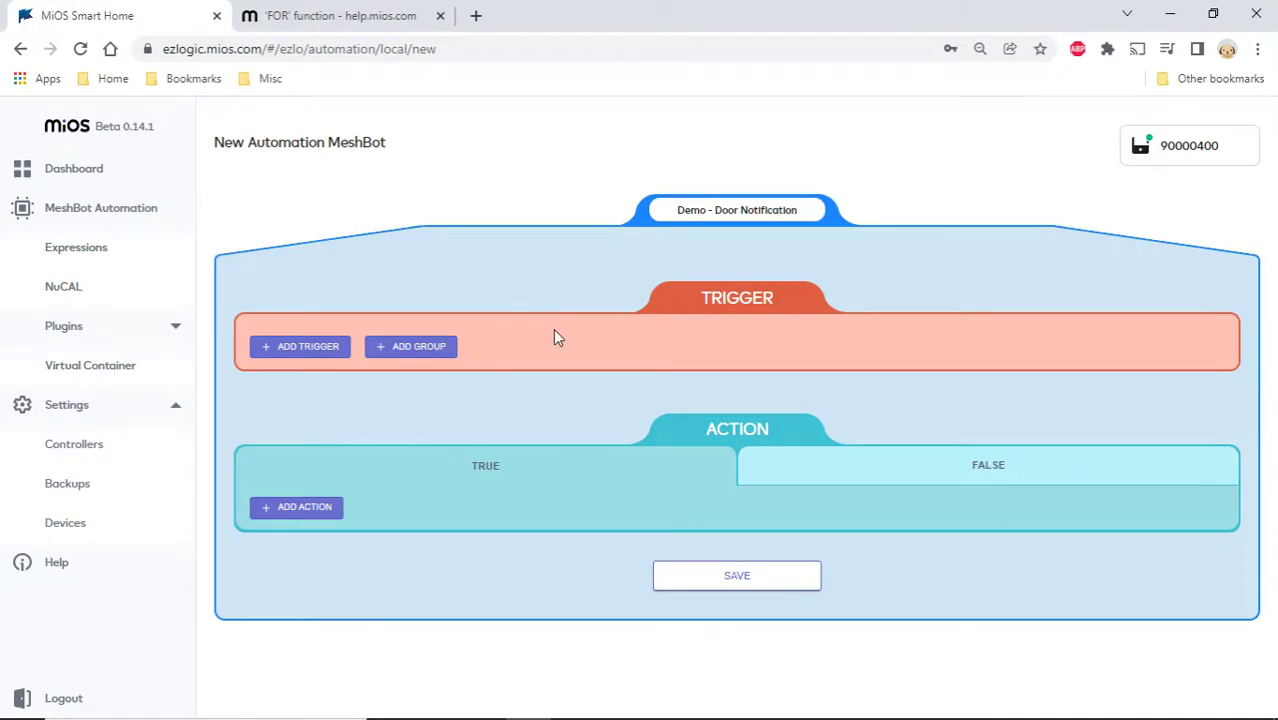
- Add a Device trigger for the Everspring Door Sensor that activates whenever it is opened, whether armed or disarmed
click(313, 348)
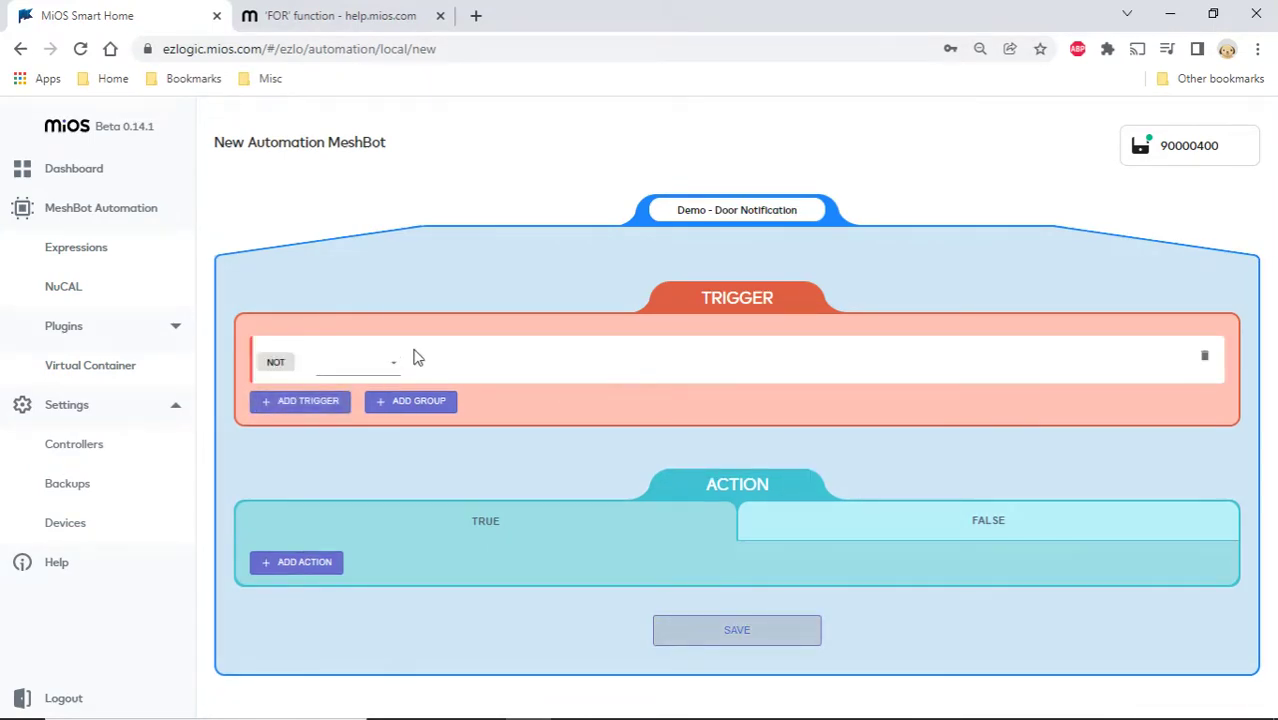
click(389, 369)
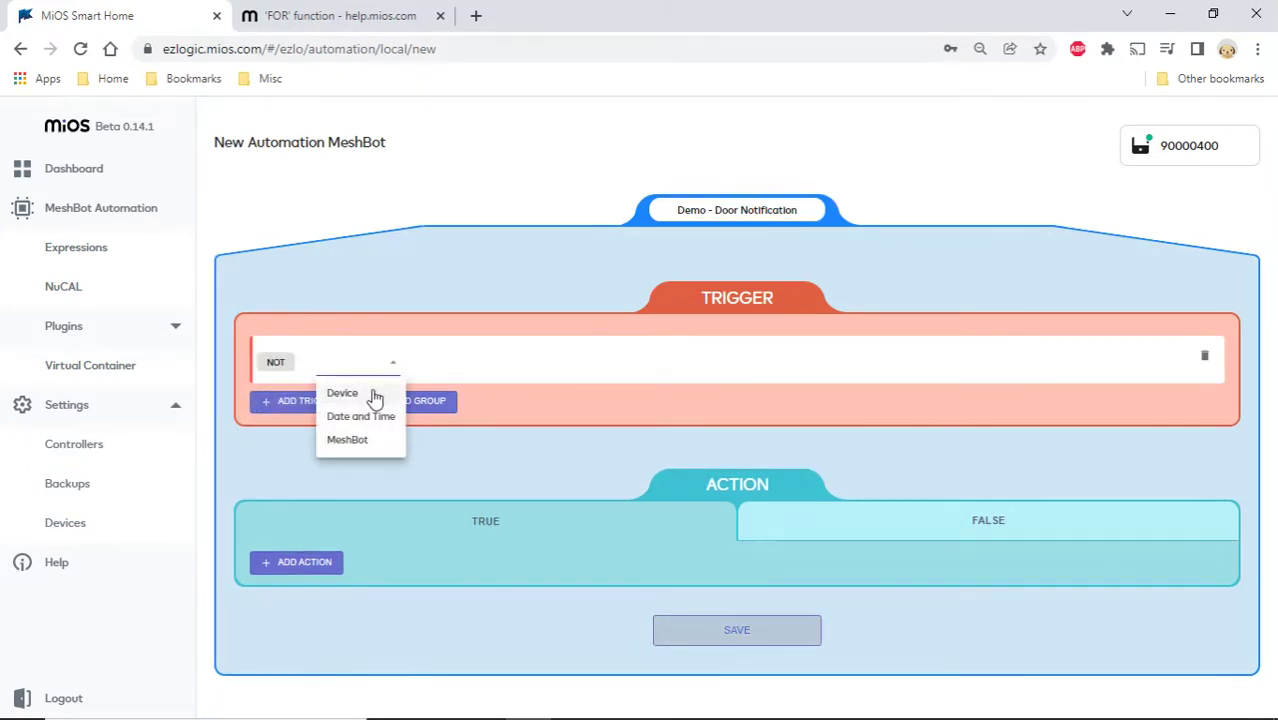
click(371, 394)
click(485, 365)
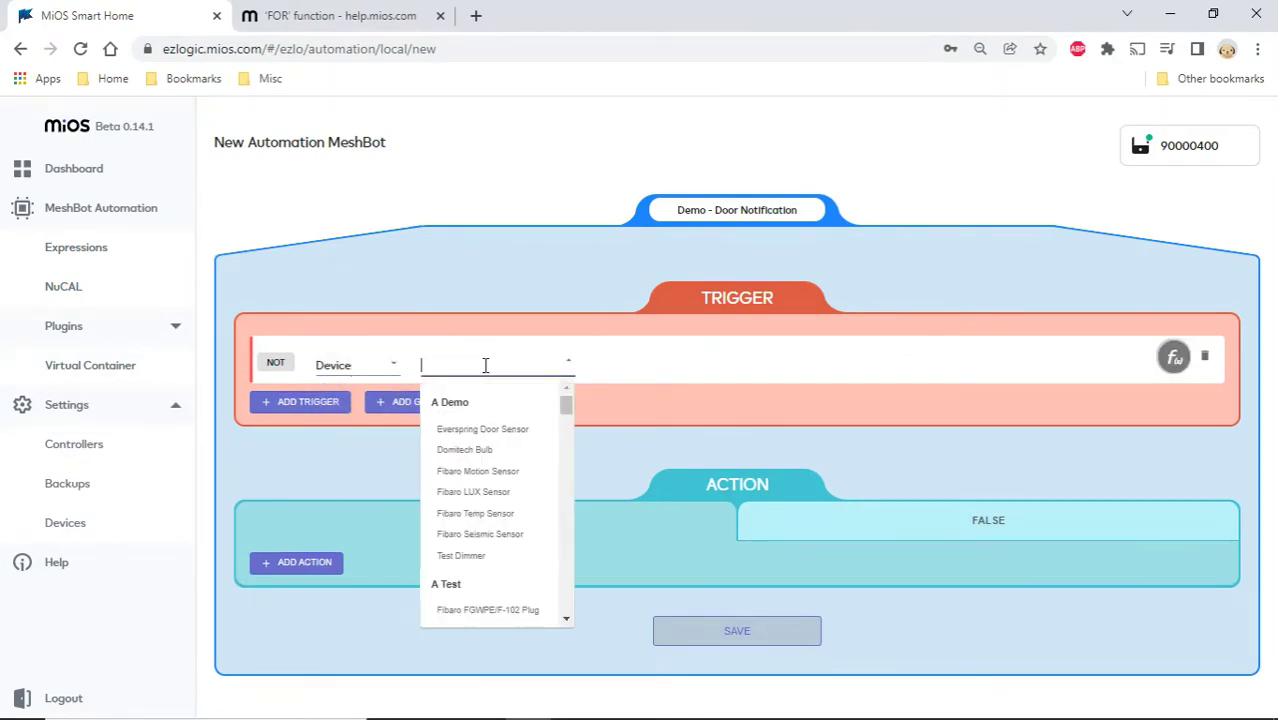
text(ever)
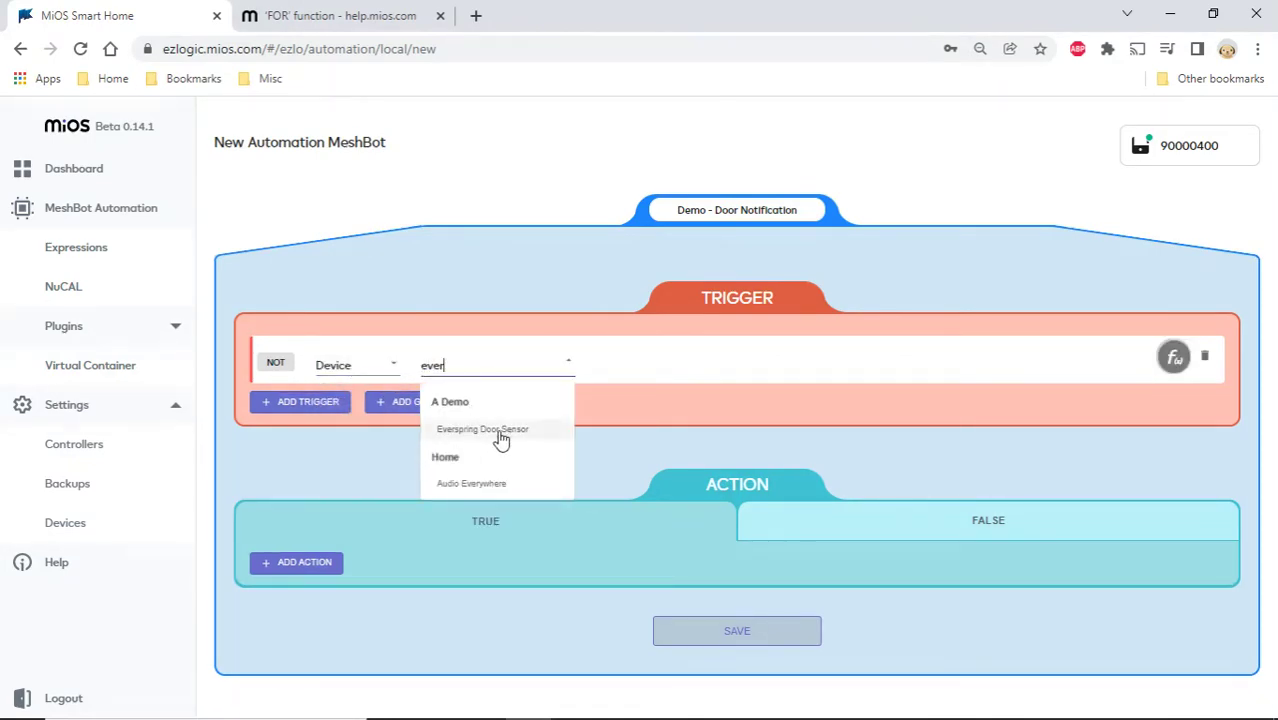
click(514, 436)
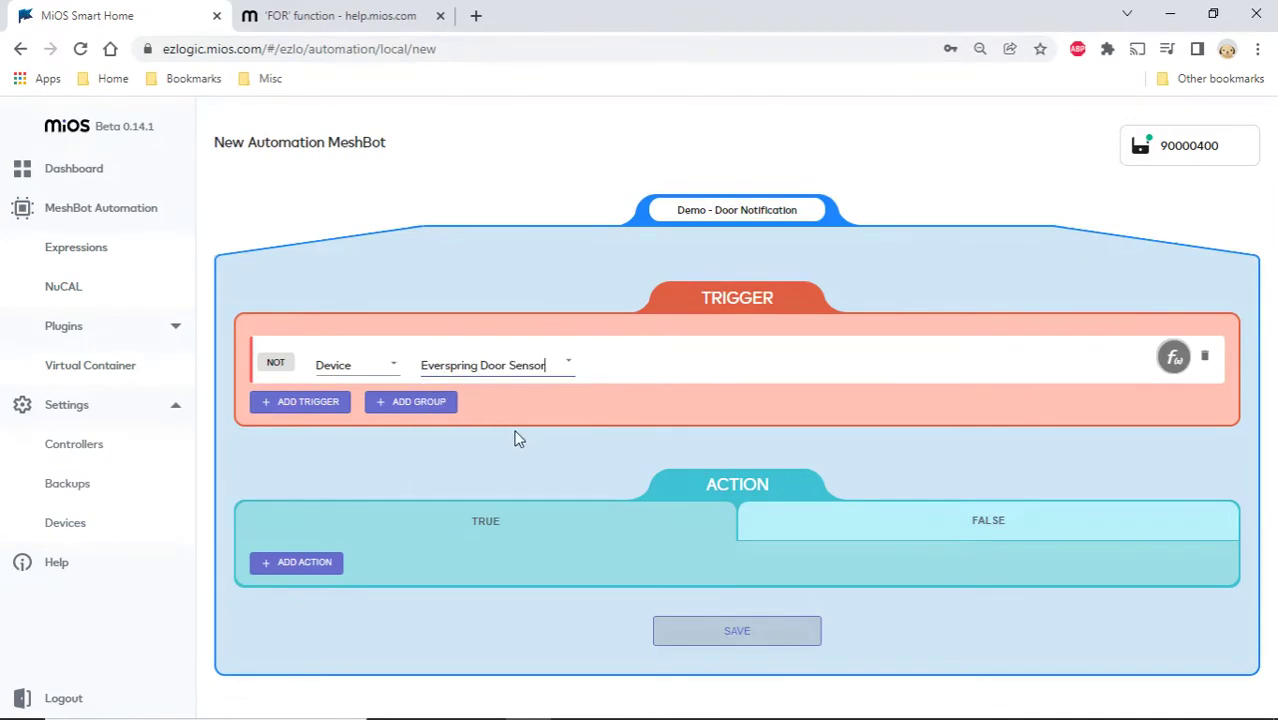
click(902, 376)
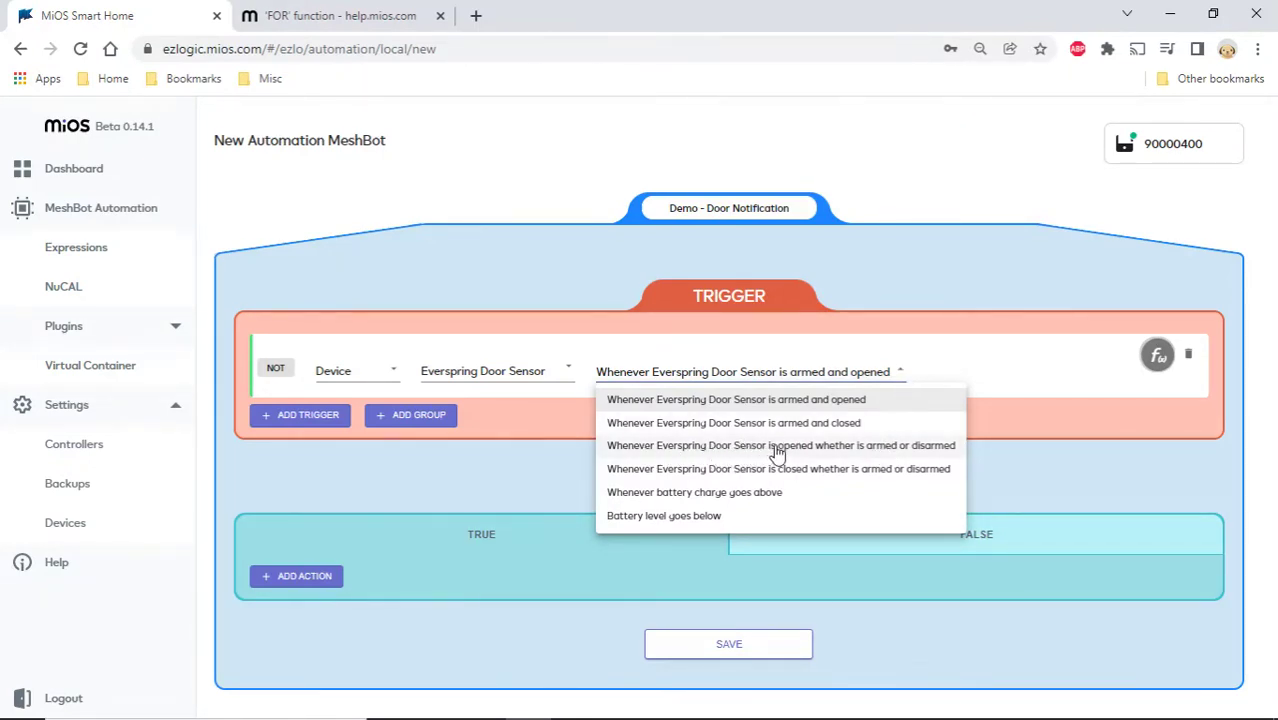
click(885, 452)
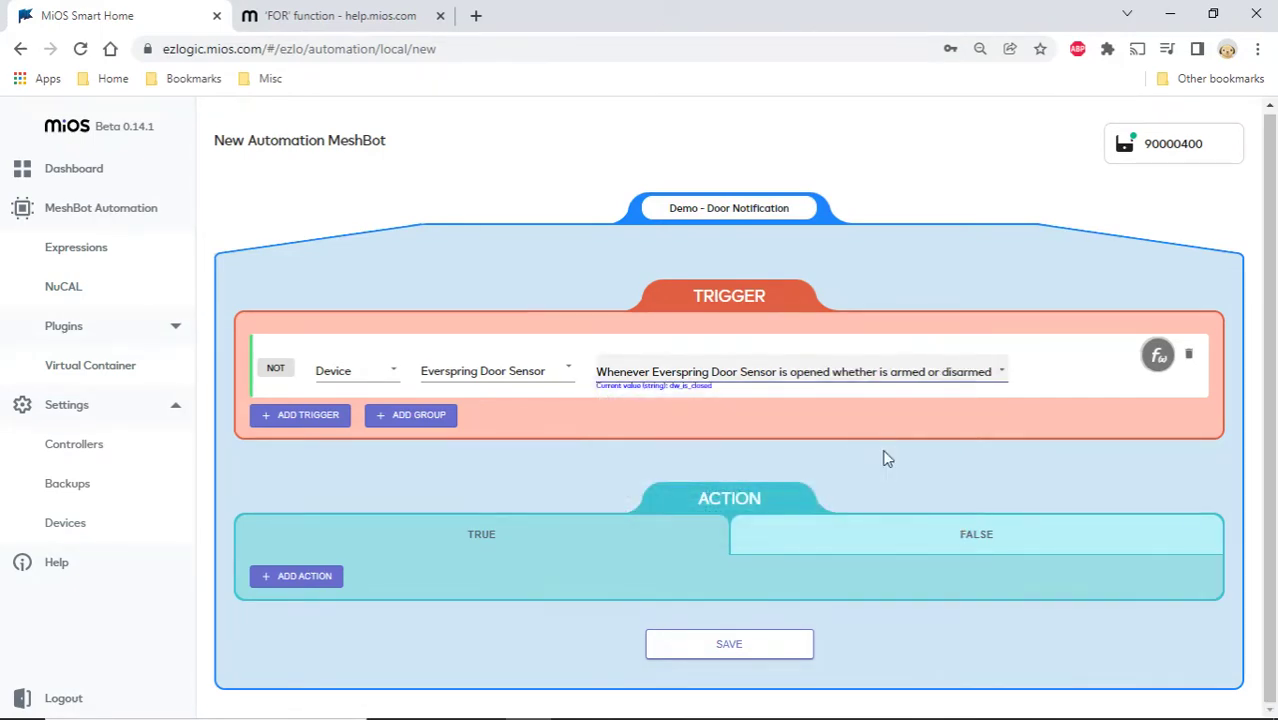
- Add a FOR function with the "At least" condition to the door sensor trigger
click(1157, 358)
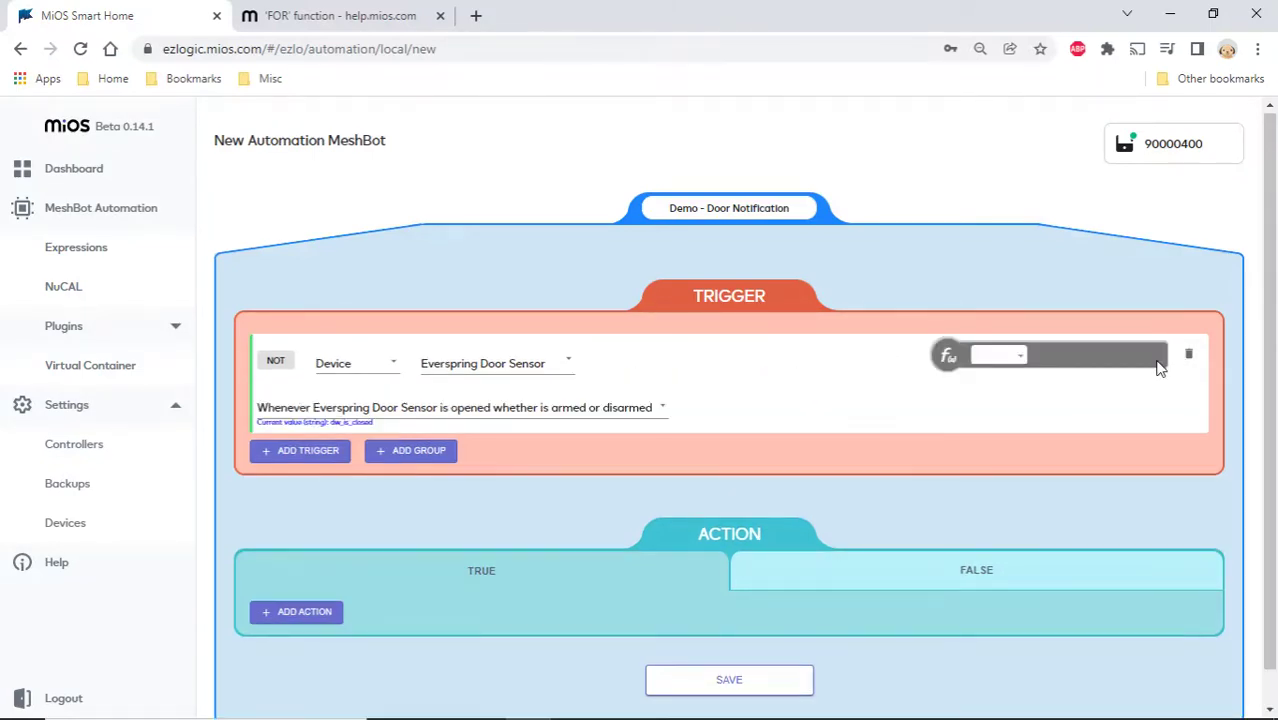
click(1020, 358)
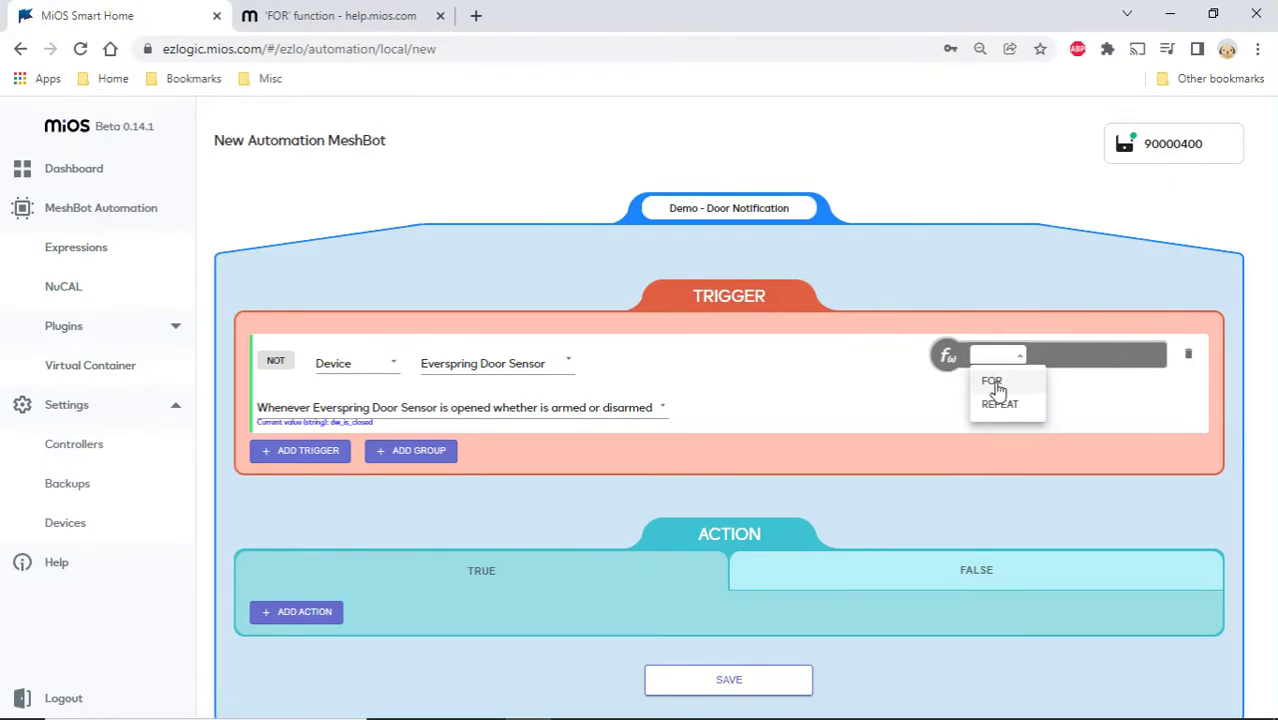
click(996, 383)
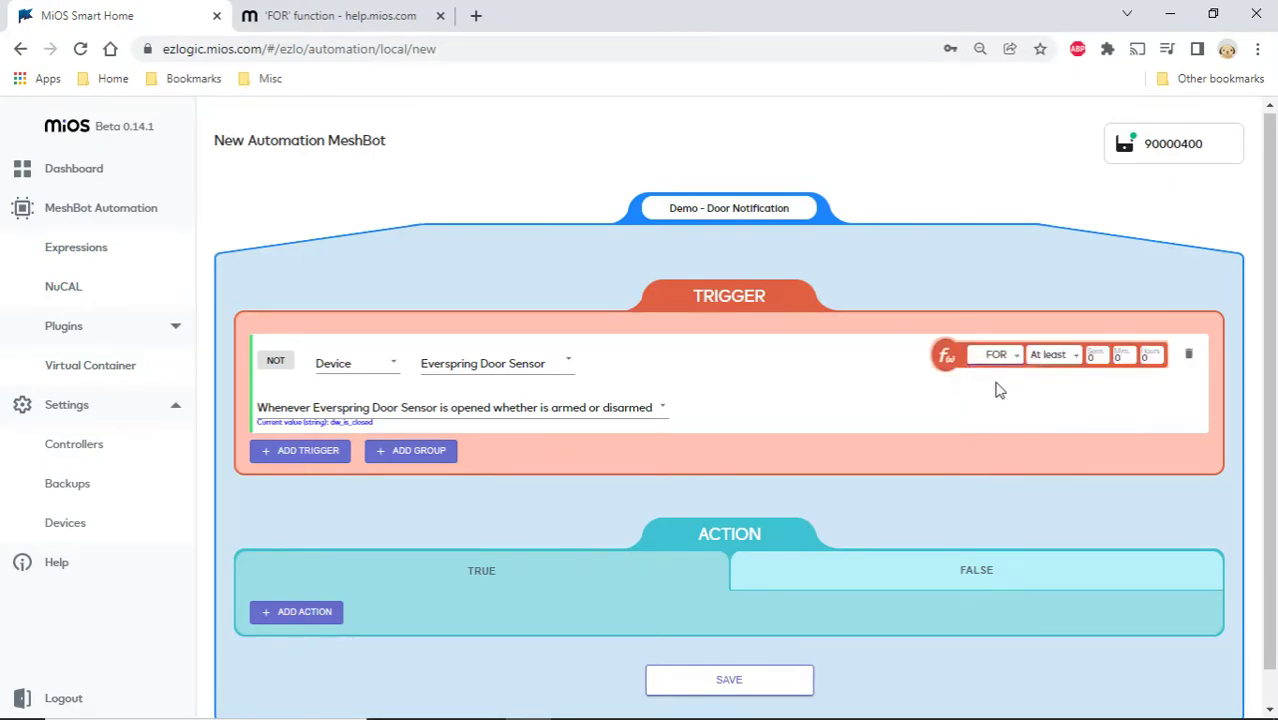
click(1074, 357)
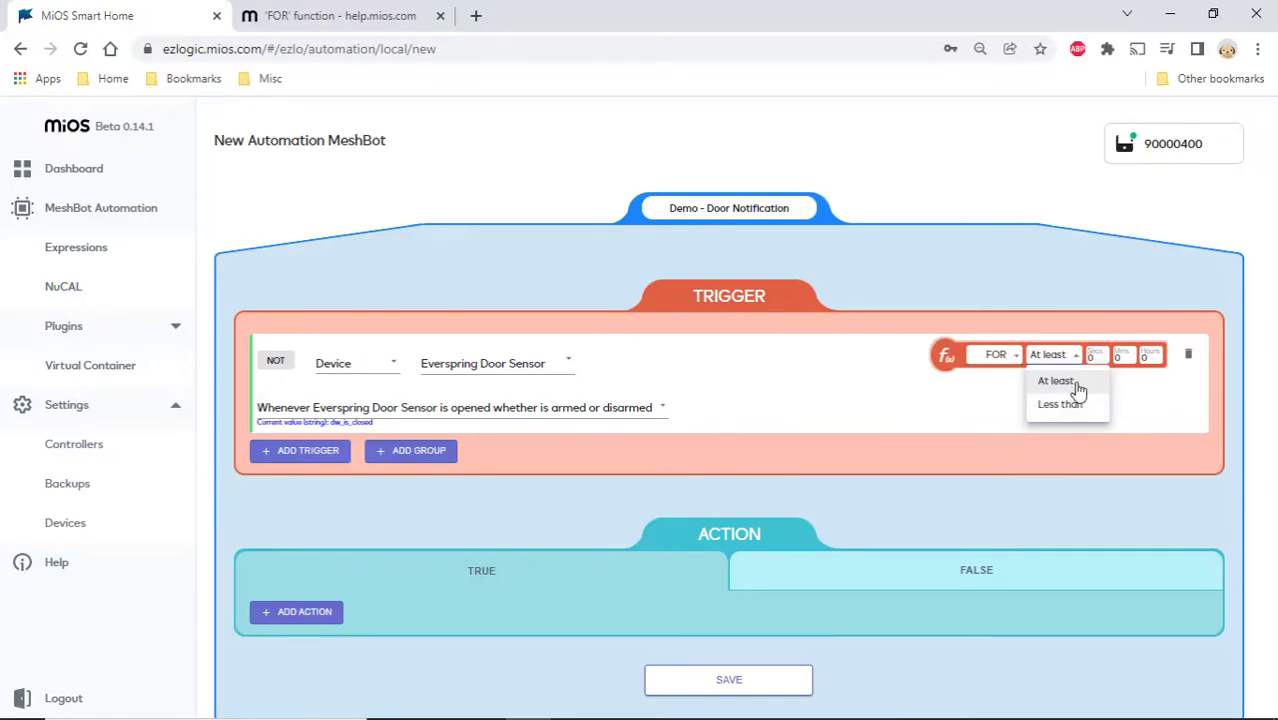
click(1078, 385)
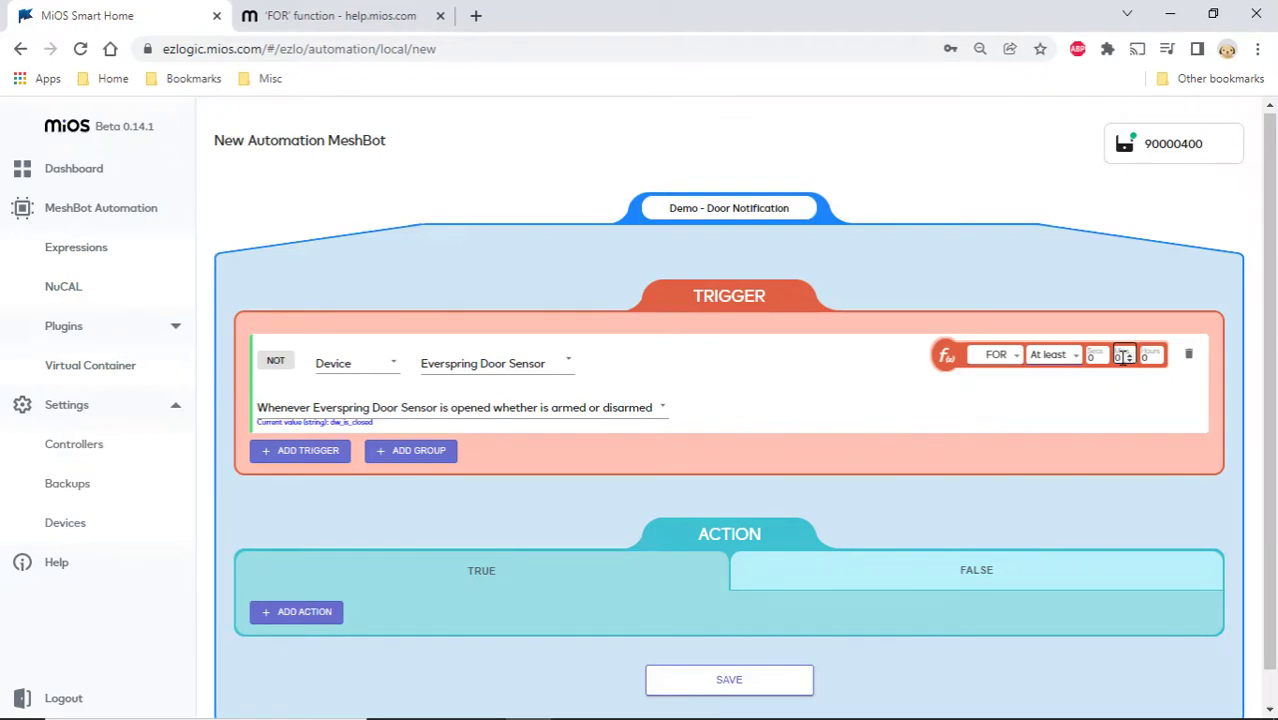
- Set the duration of the trigger's FOR function to 20 seconds
scroll(676, 501, down, 1)
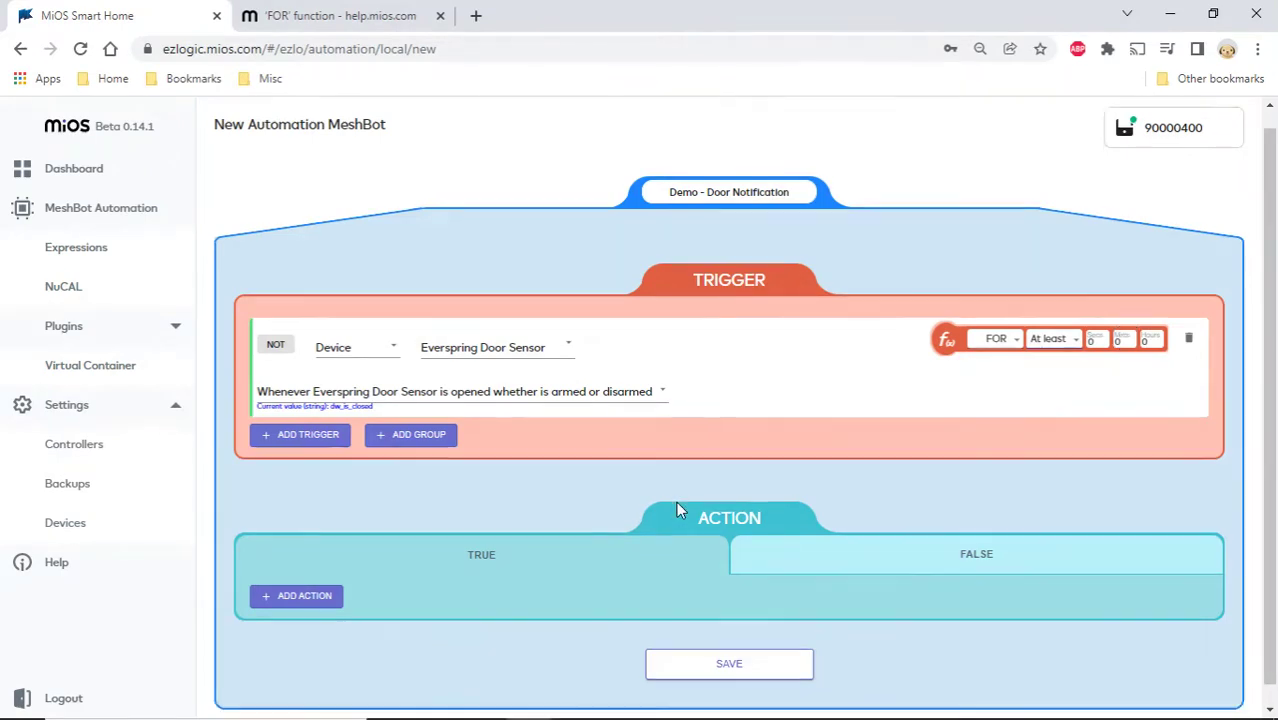
click(1088, 325)
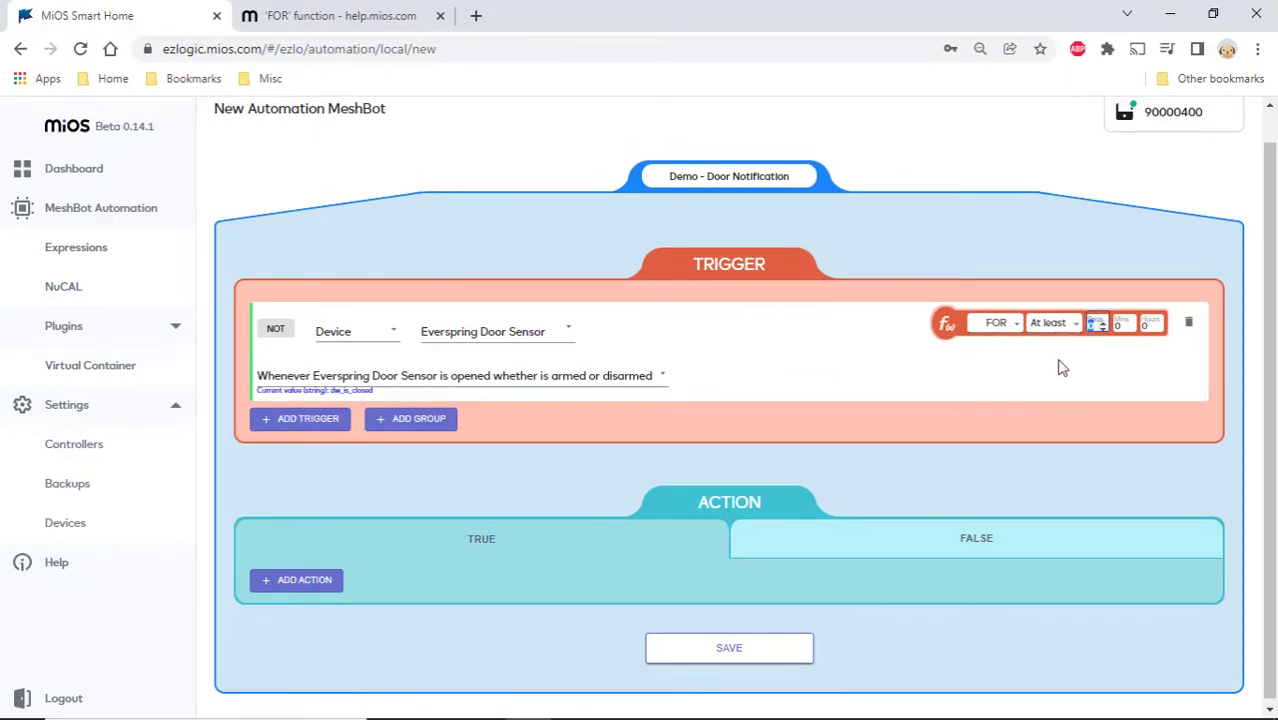
text(20)
click(978, 412)
- Add a Notification action for the TRUE outcome and choose ezlodev as the user who receives it
scroll(977, 406, down, 1)
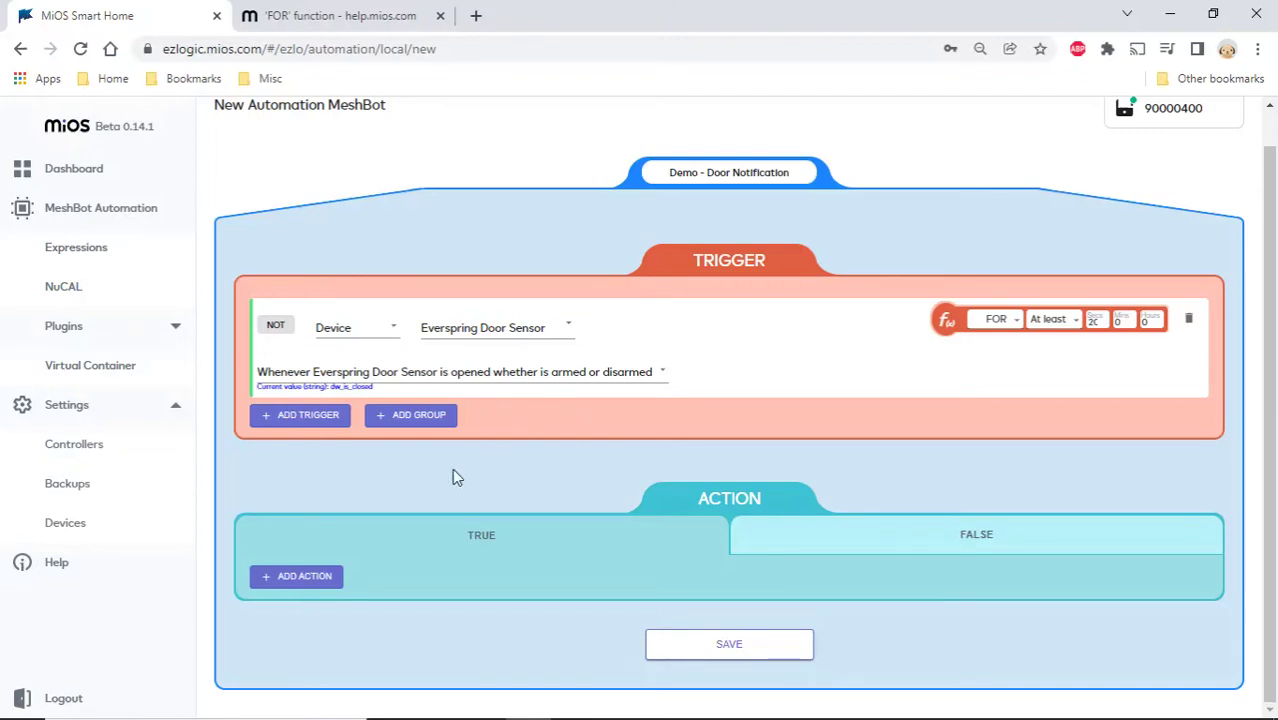
click(318, 578)
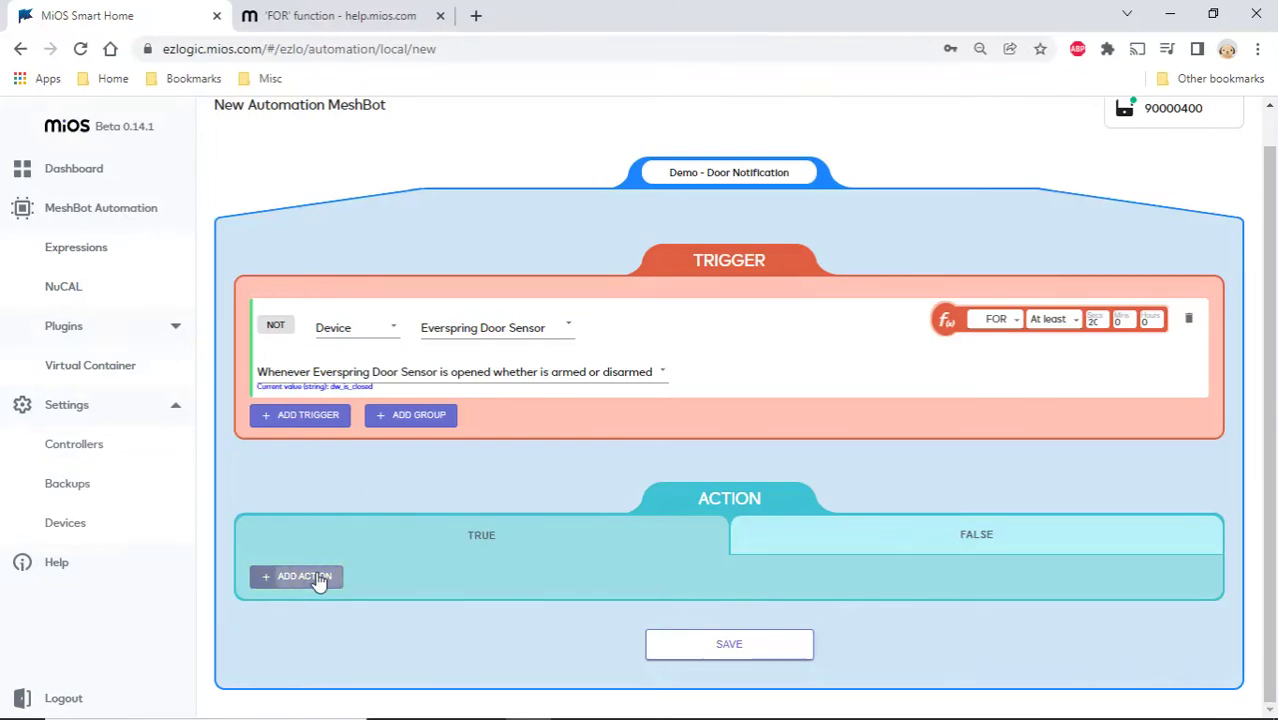
scroll(385, 524, down, 2)
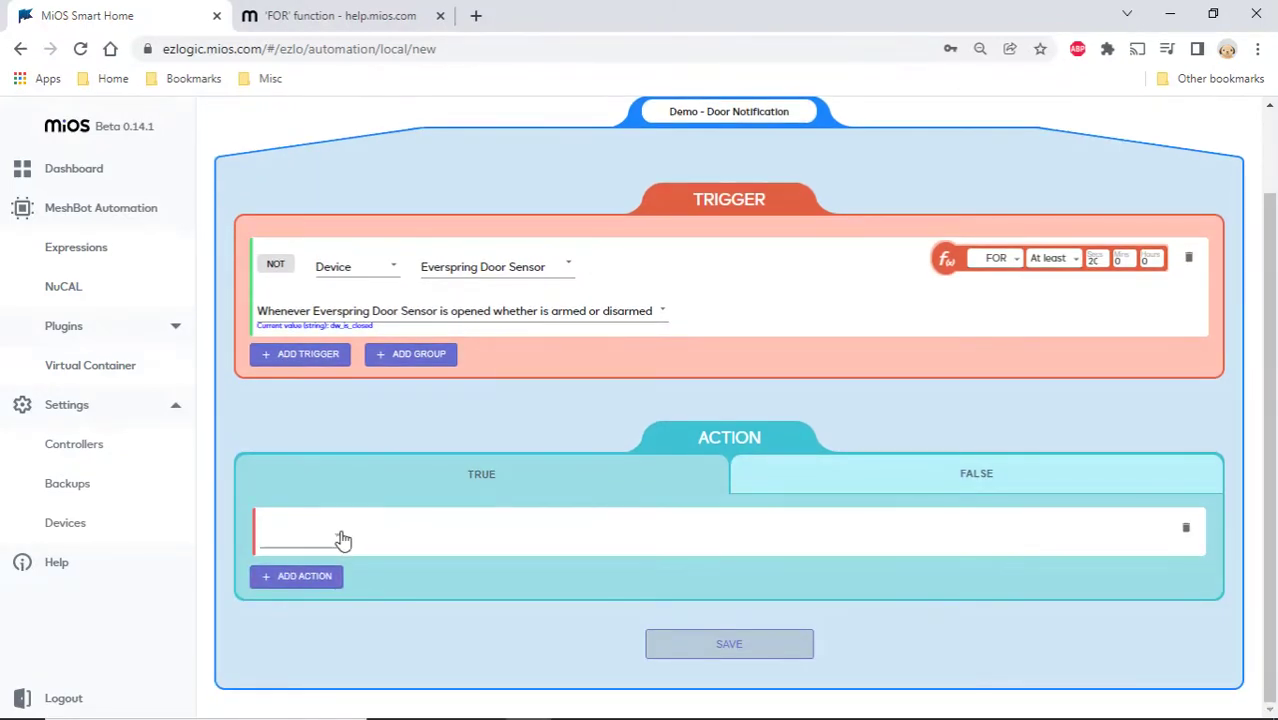
click(339, 537)
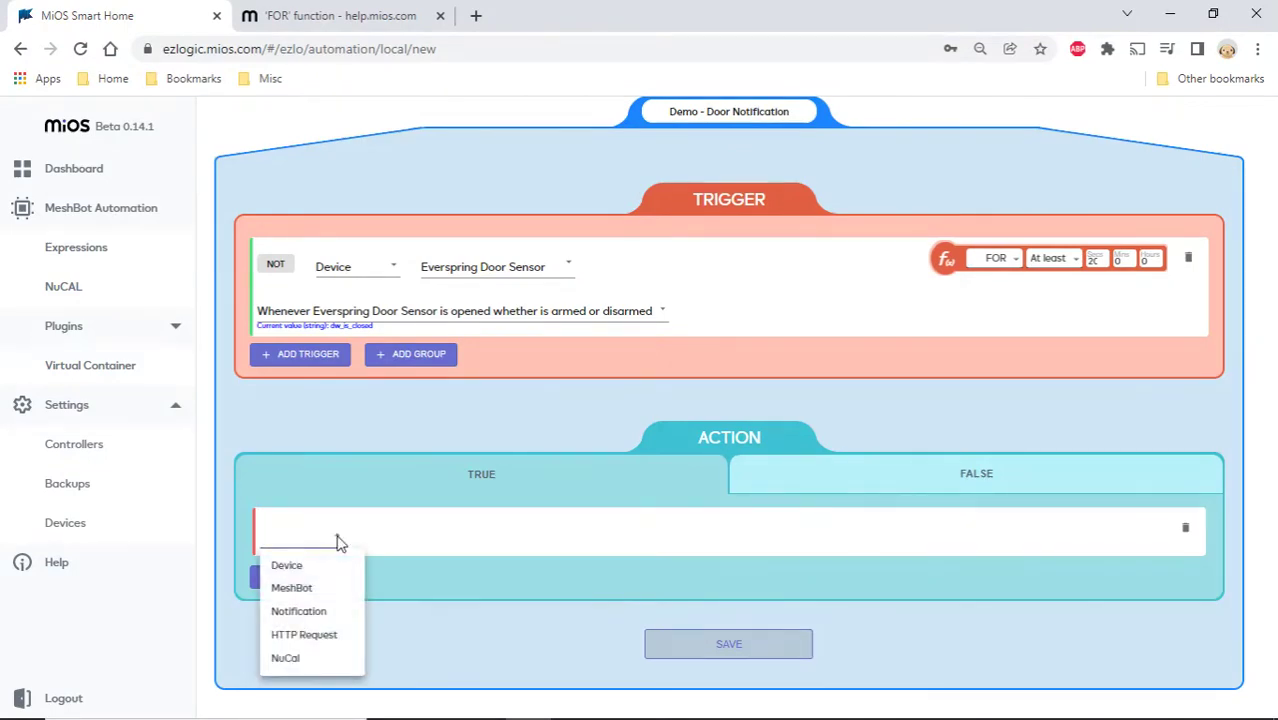
click(298, 612)
scroll(456, 531, down, 2)
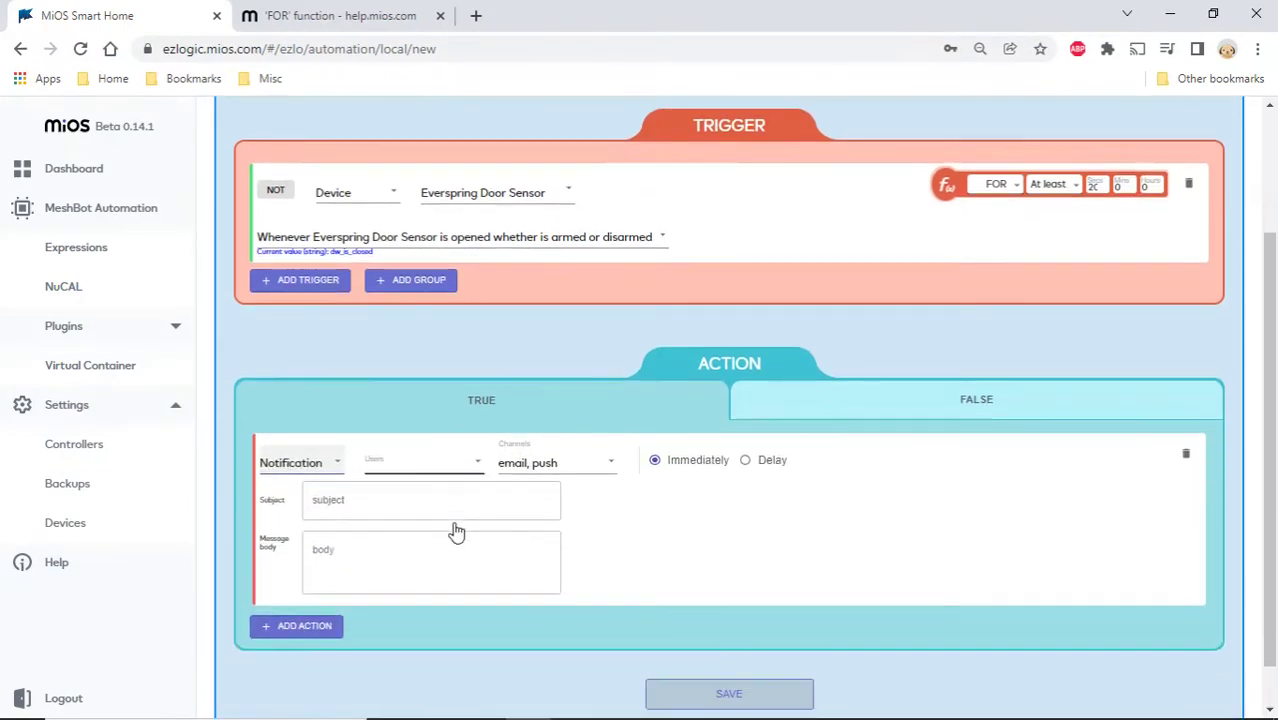
click(478, 468)
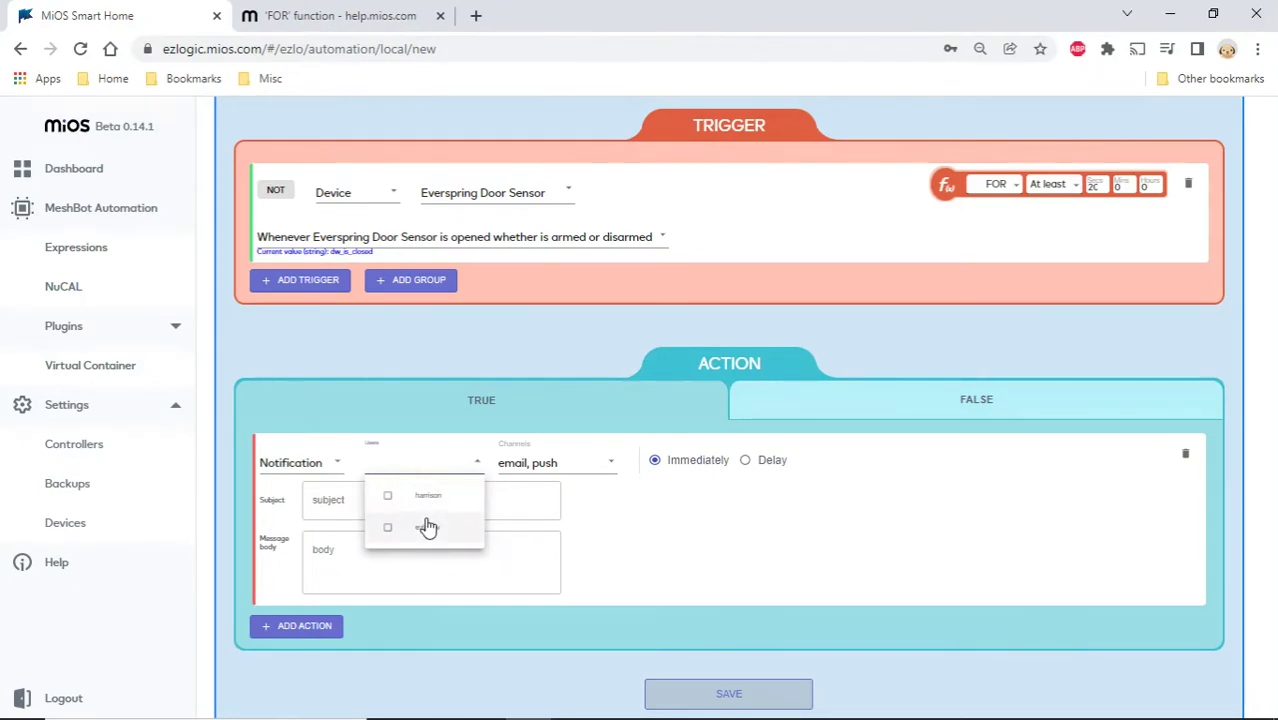
click(426, 527)
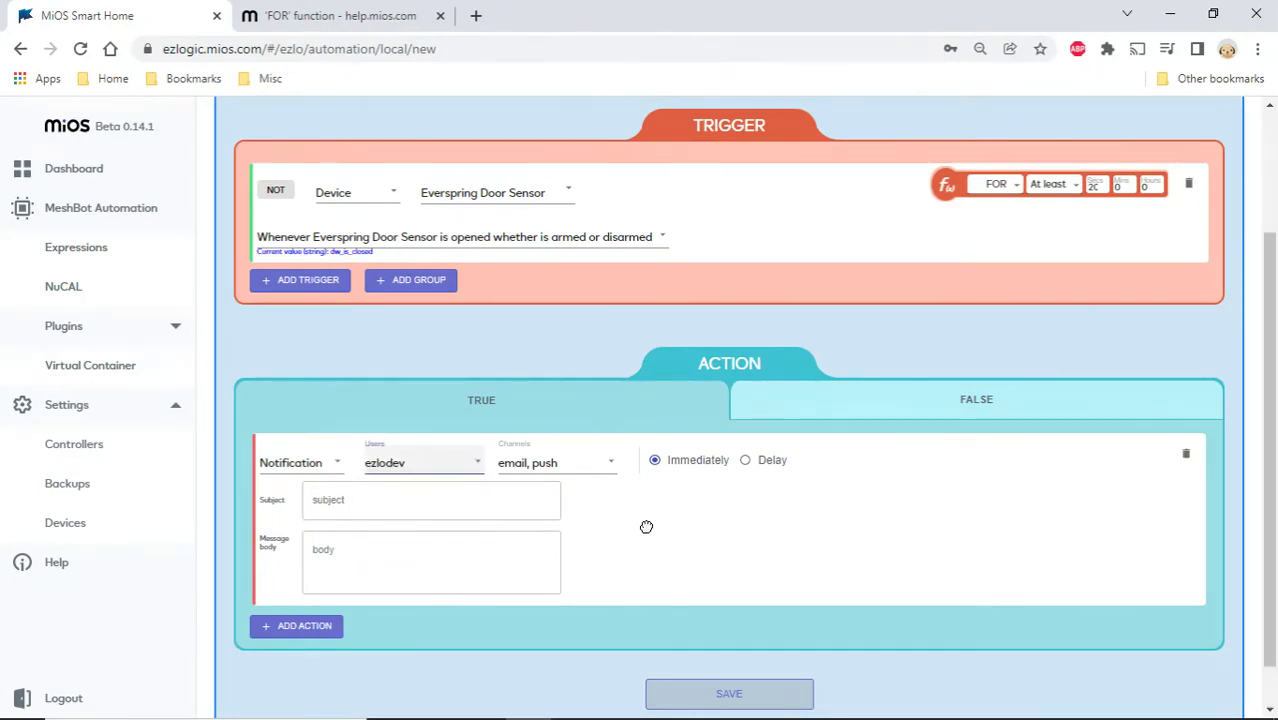
- Limit the notification's channels to push only and enter "The door has been left opened" as its message body
scroll(648, 530, down, 1)
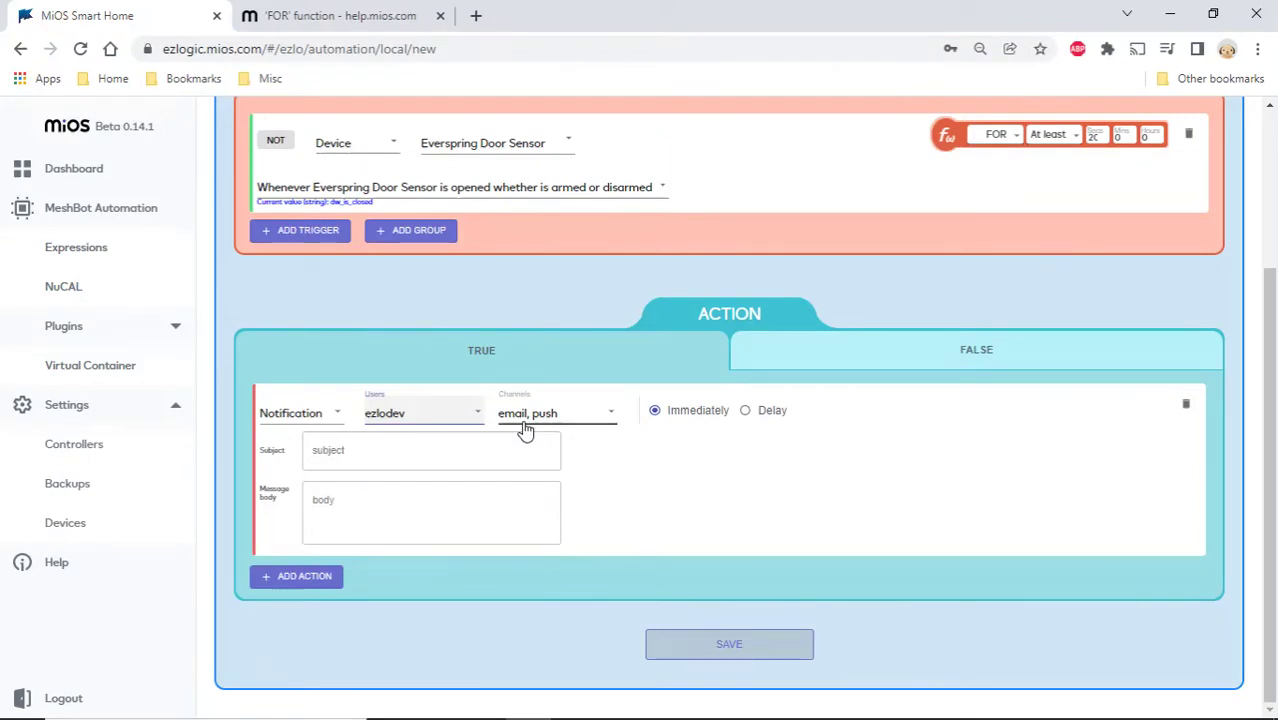
click(613, 418)
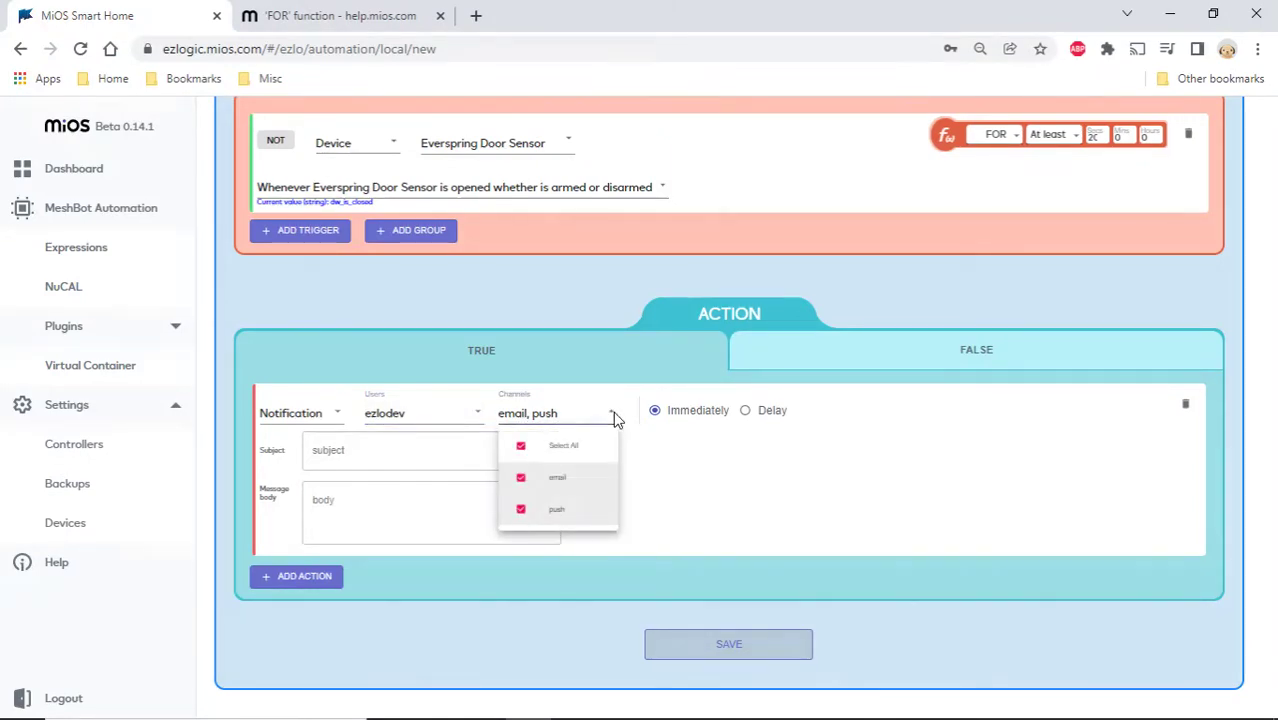
click(521, 452)
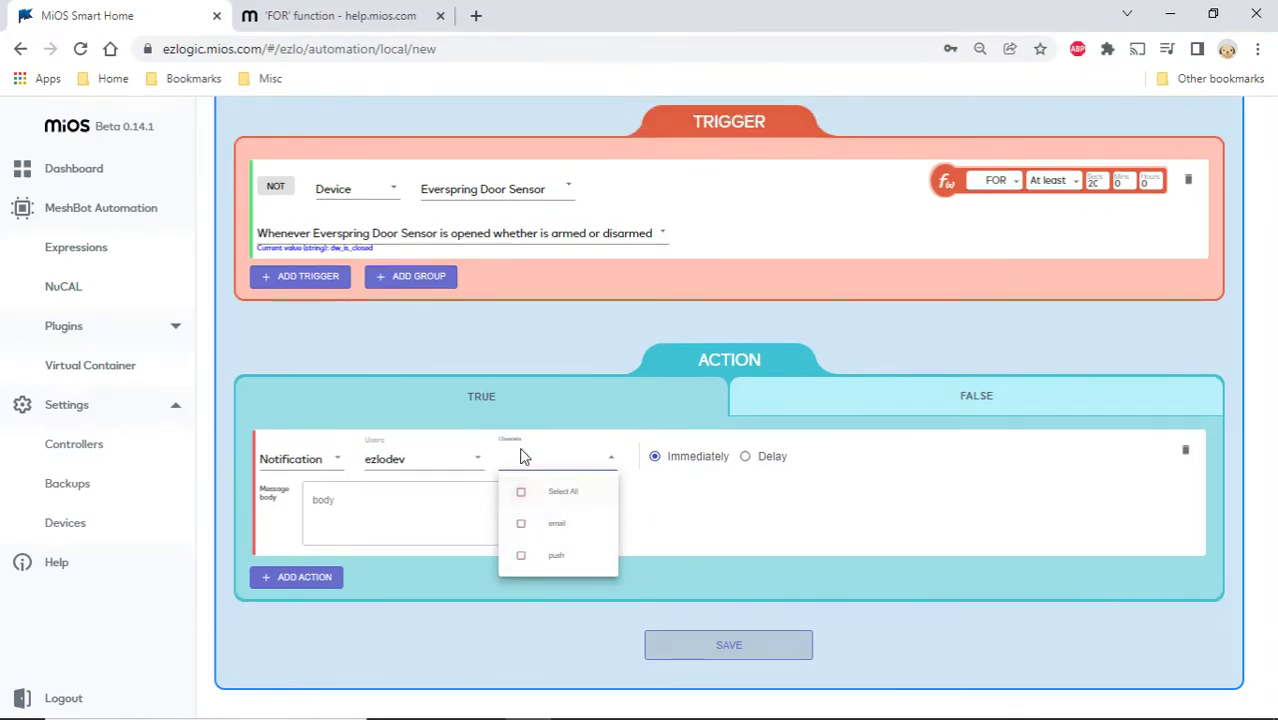
click(520, 562)
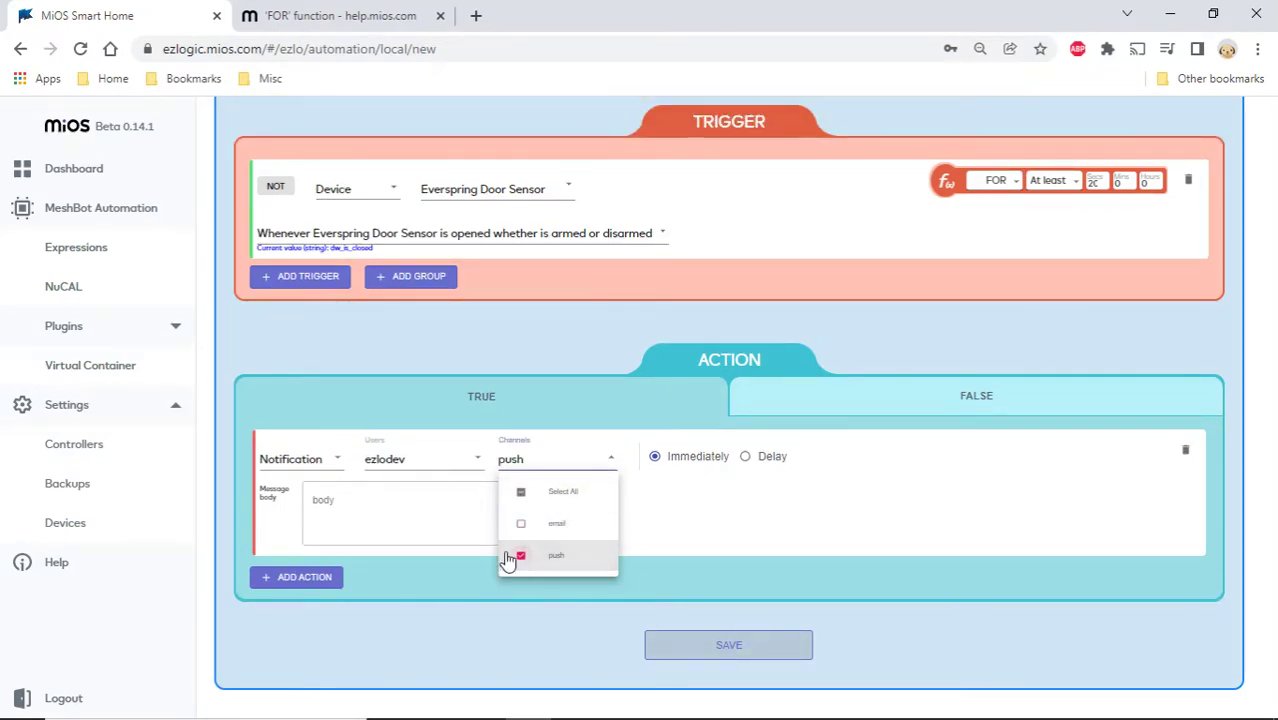
click(439, 512)
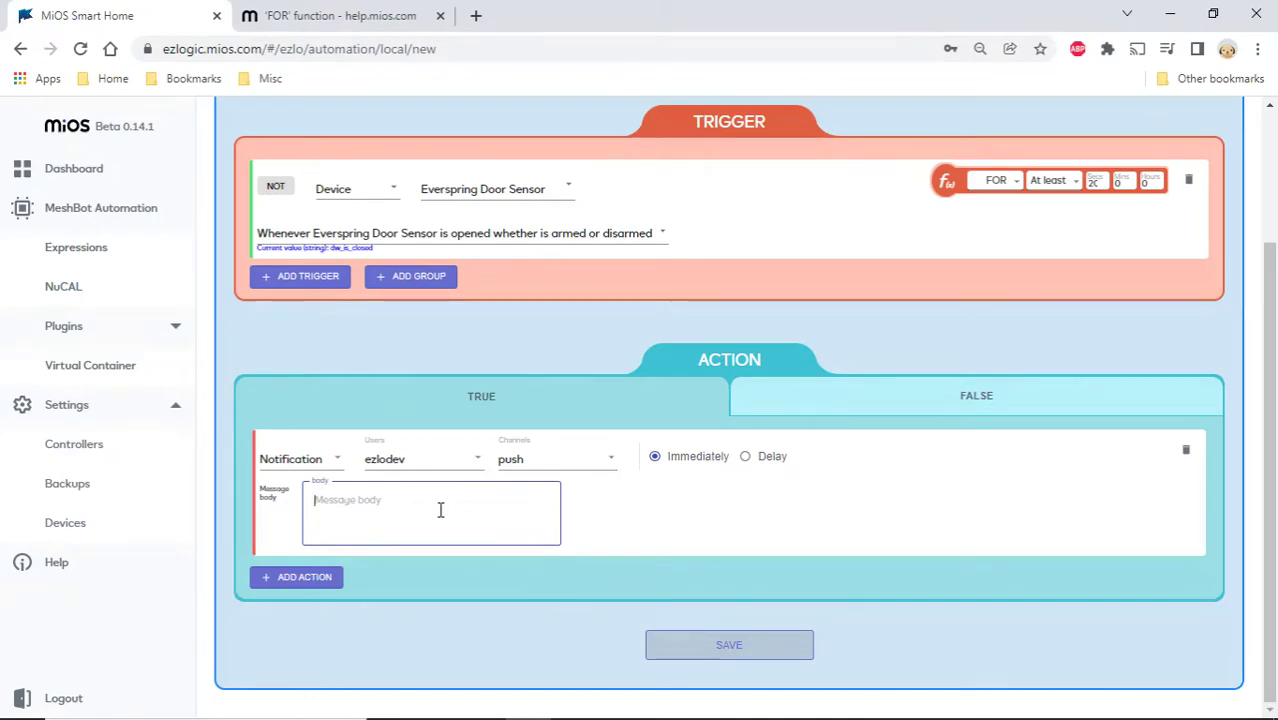
text(The door has been left opened)
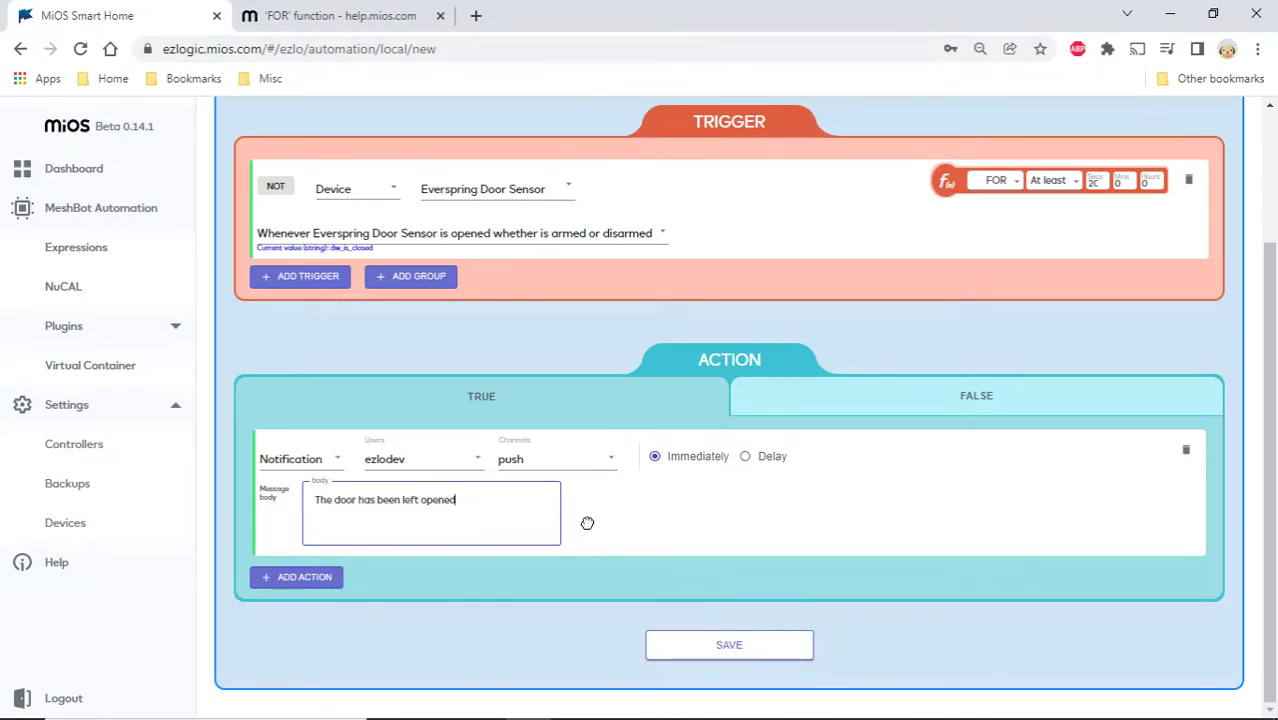
- Review the trigger and notification action, and save the door notification MeshBot
scroll(587, 523, up, 2)
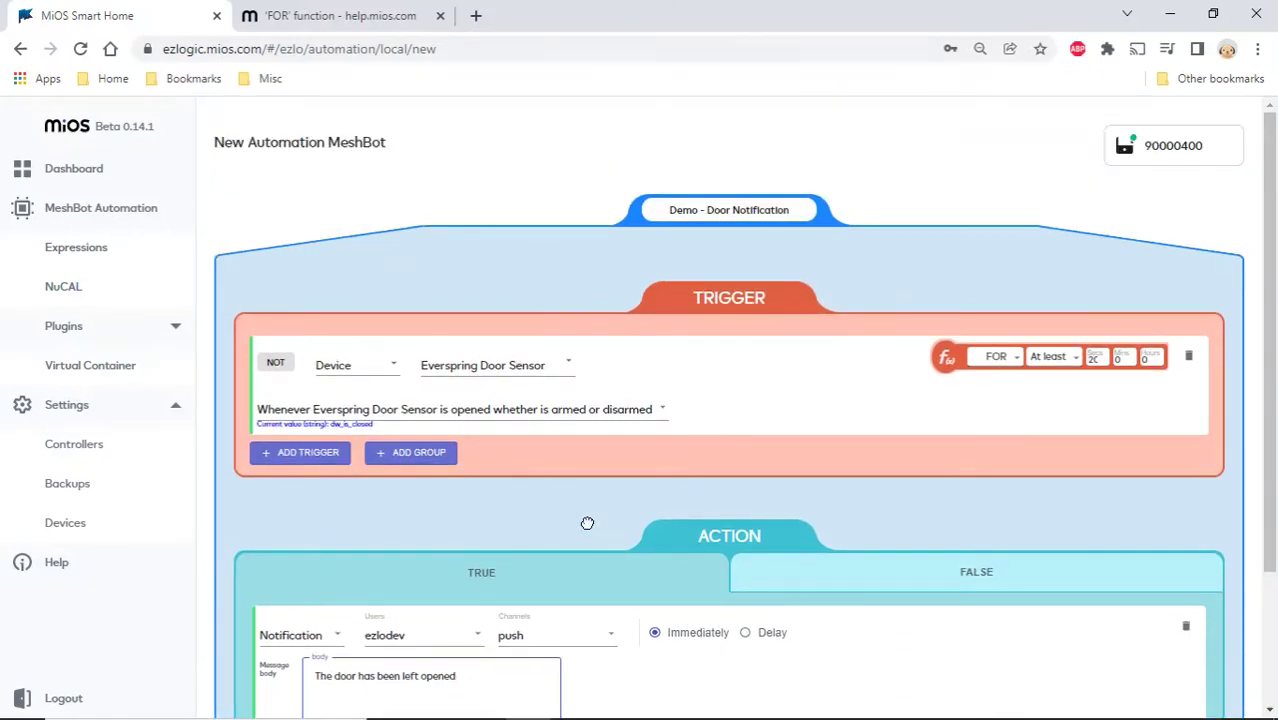
scroll(587, 523, down, 1)
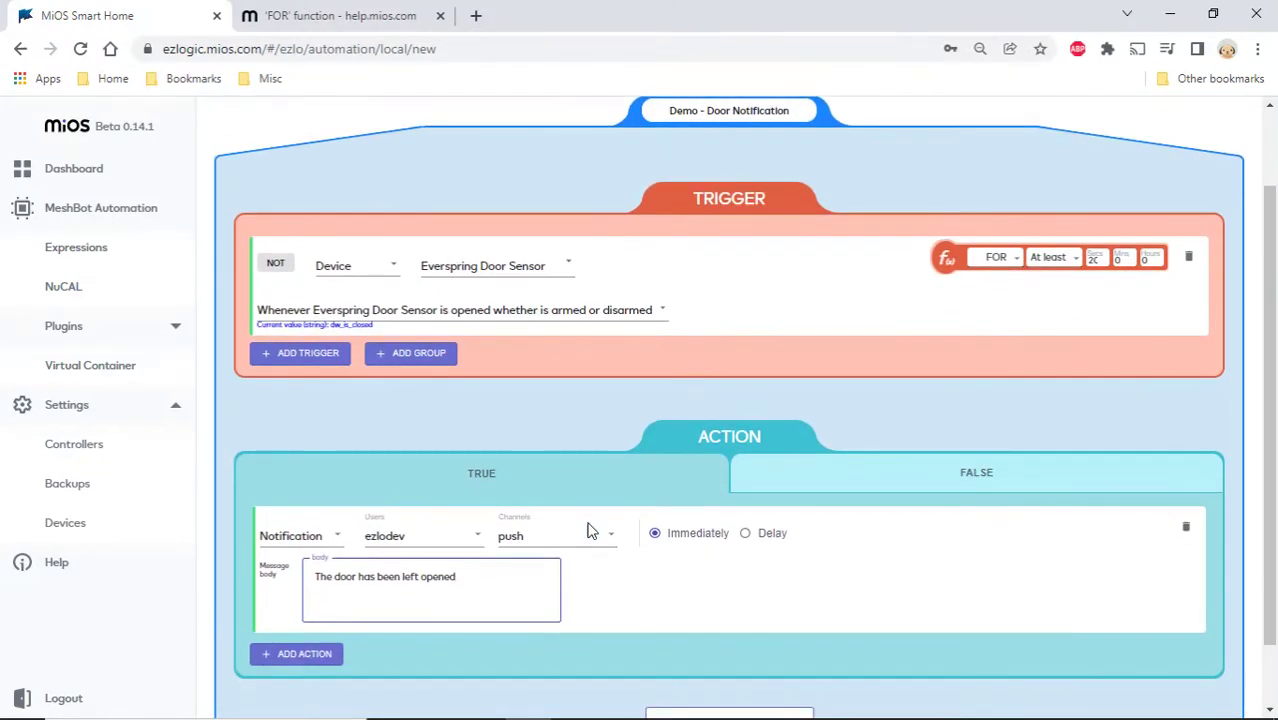
scroll(590, 532, down, 1)
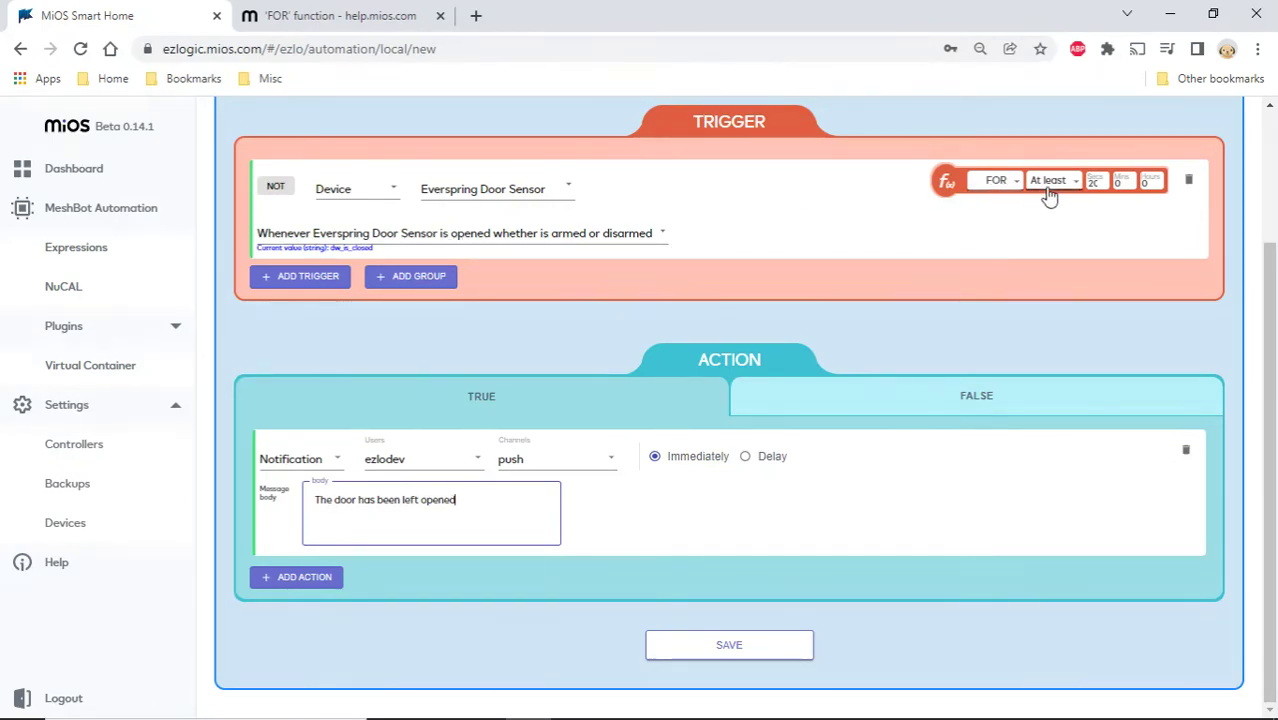
click(512, 490)
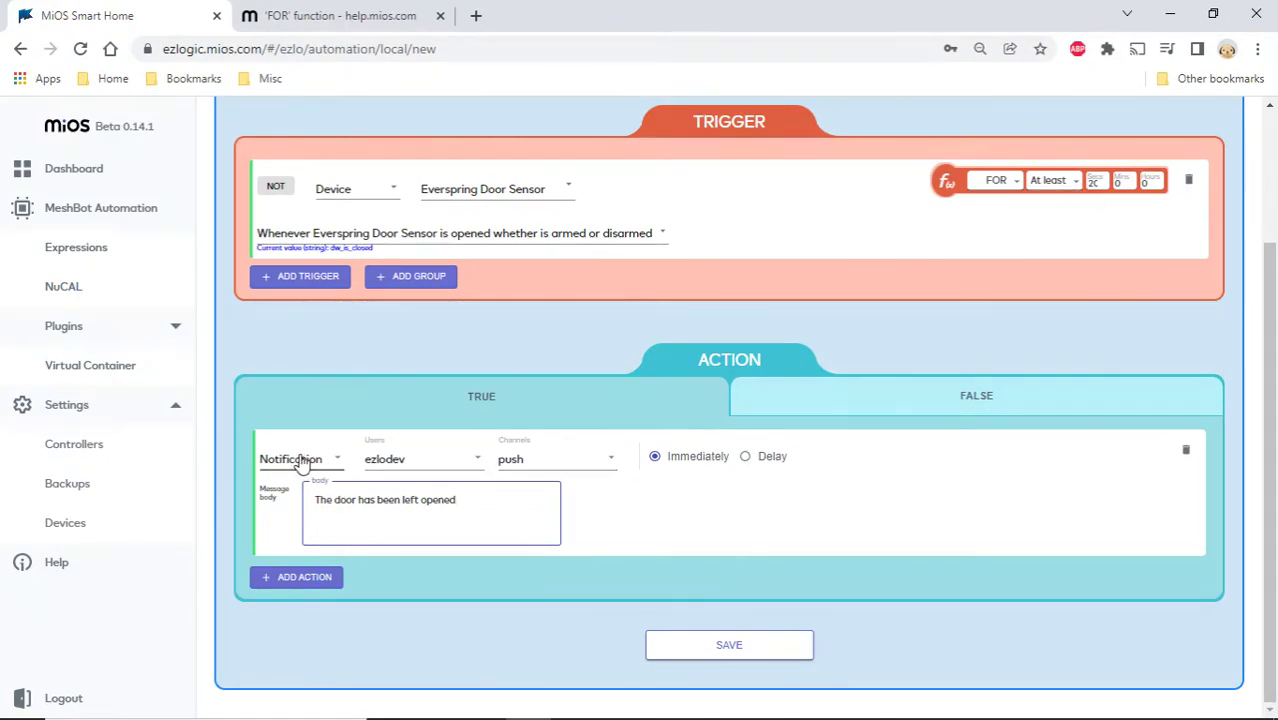
click(696, 648)
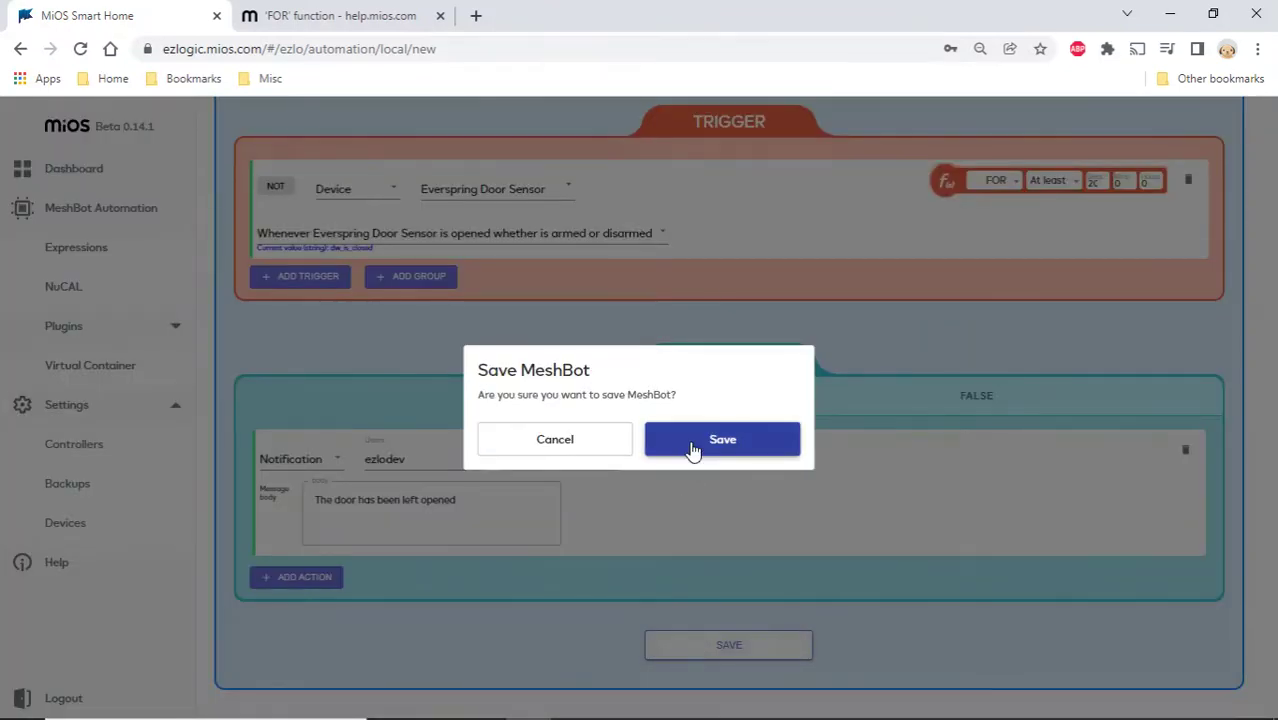
click(693, 450)
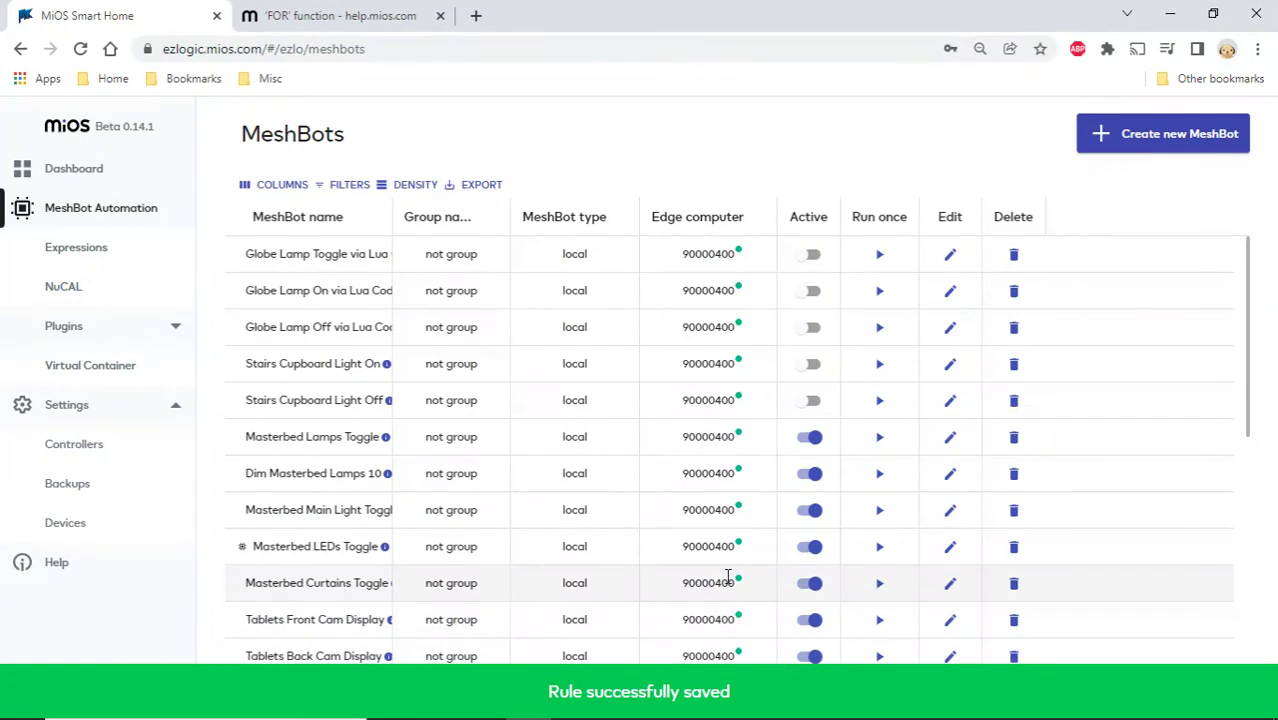
click(711, 701)
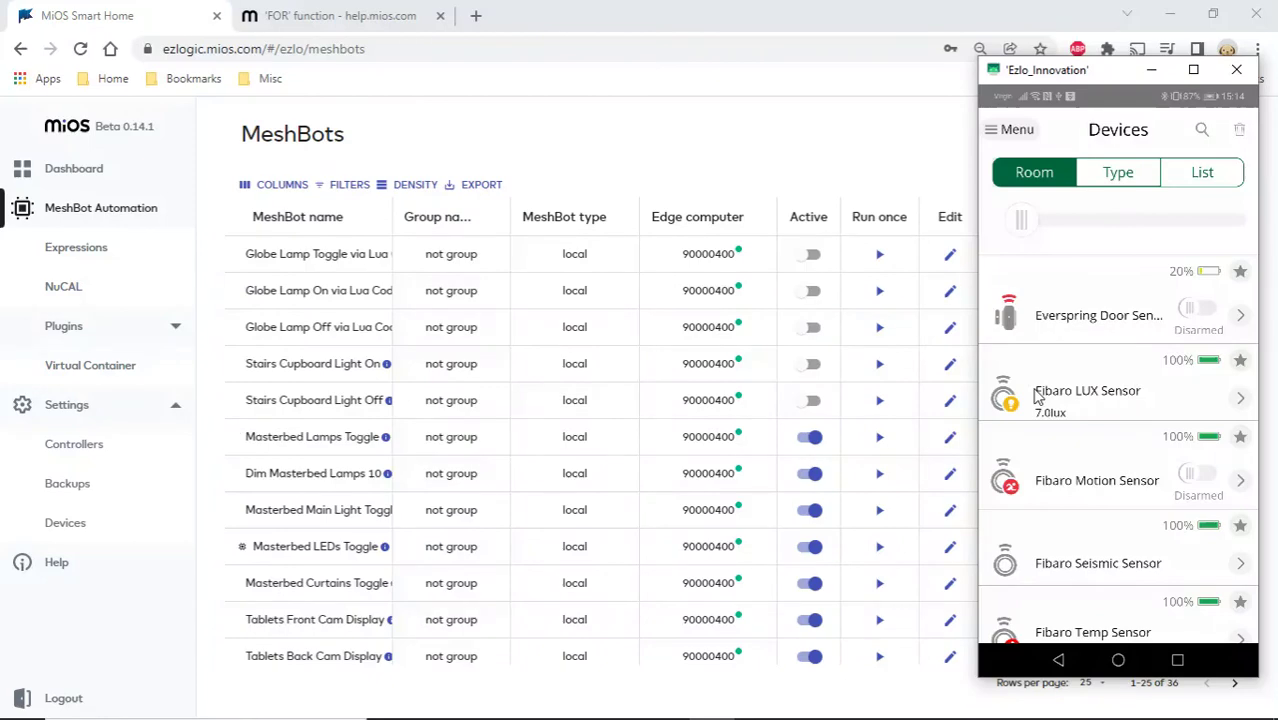
- Check the notifications on the mirrored phone and open the Vera Mobile door alert
key(alt+n)
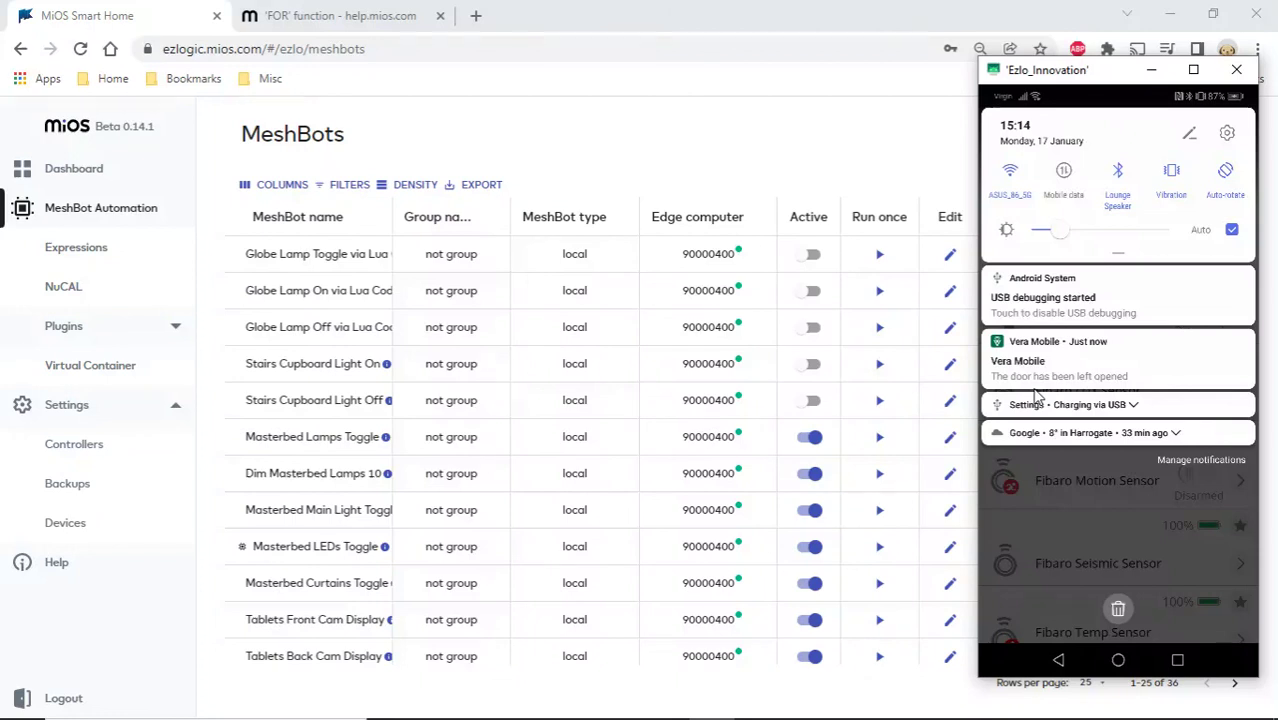
click(1147, 378)
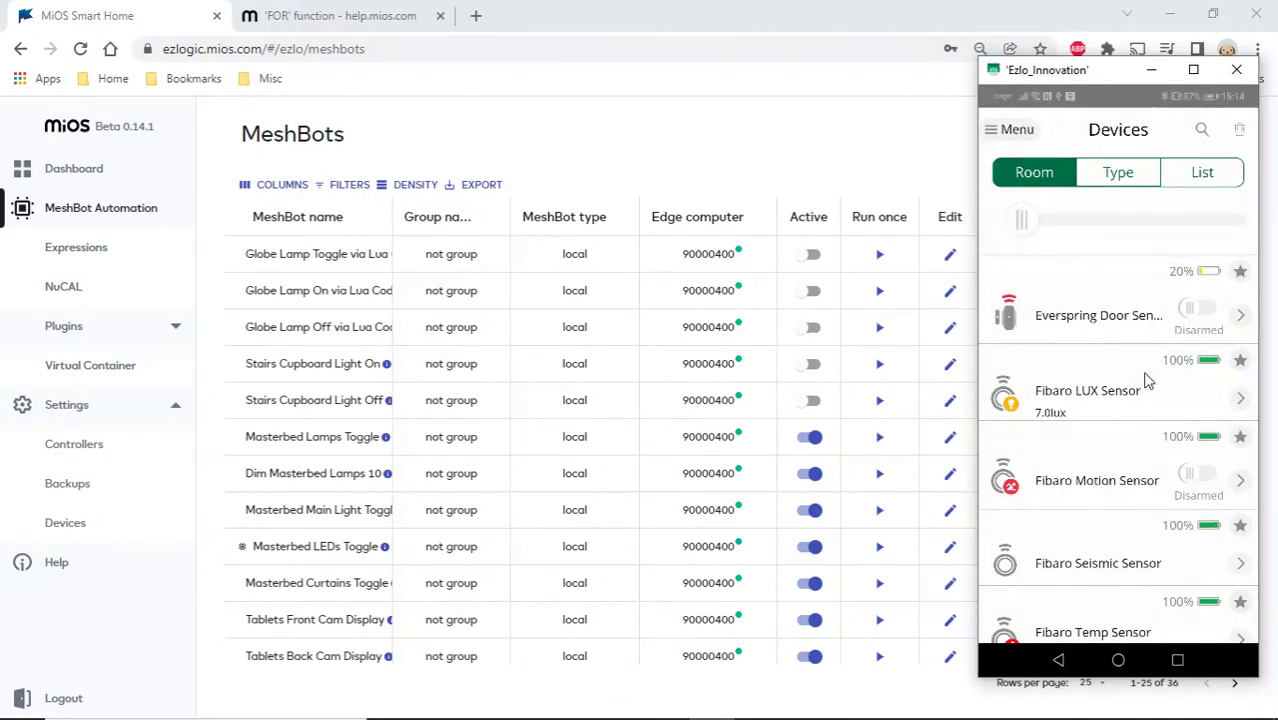